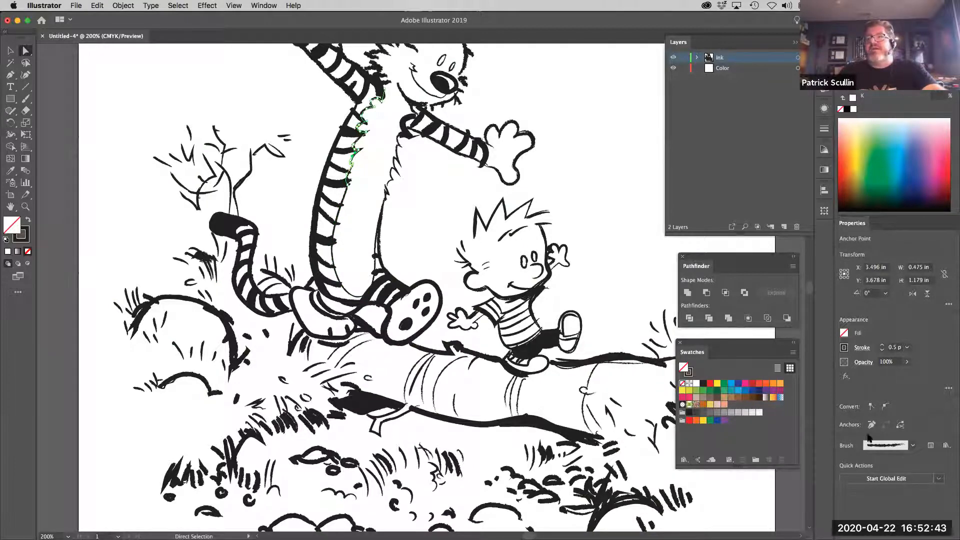
Look at the brush choices for the selected chest fur line, leave its brush as is, and deselect the line
{"action": "left_click", "coordinate": [911, 446]}
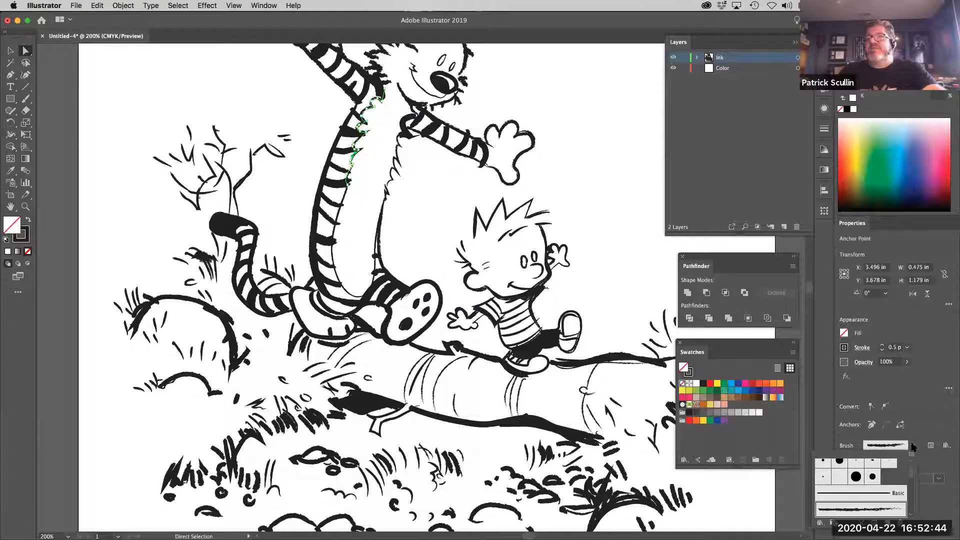
{"action": "left_click", "coordinate": [923, 420]}
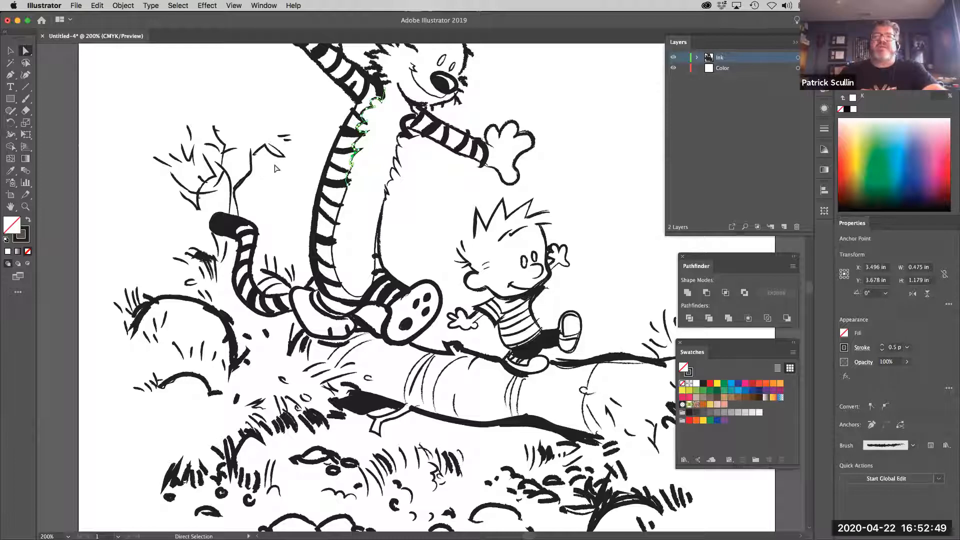
{"action": "left_click", "coordinate": [438, 174]}
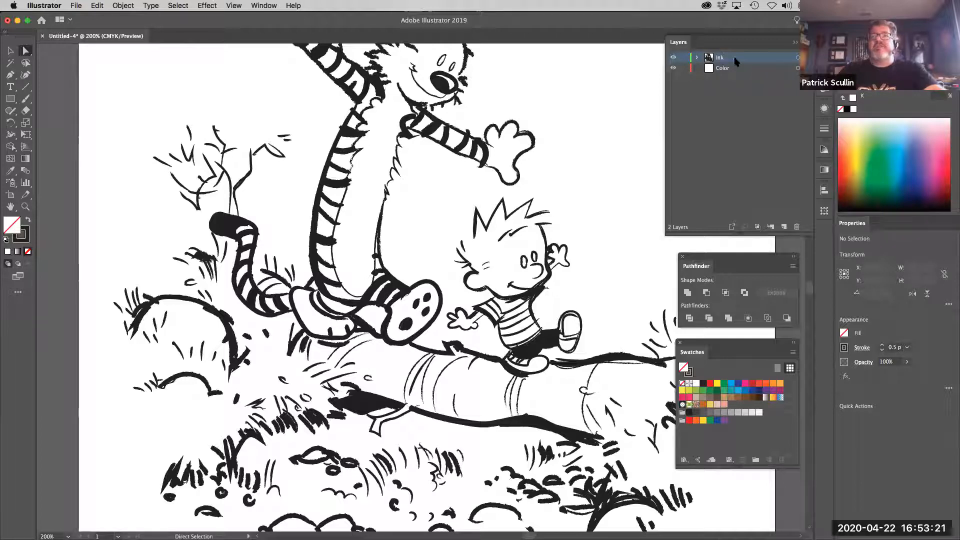
Lock the Ink layer and make the Color layer active for painting
{"action": "left_click", "coordinate": [735, 68]}
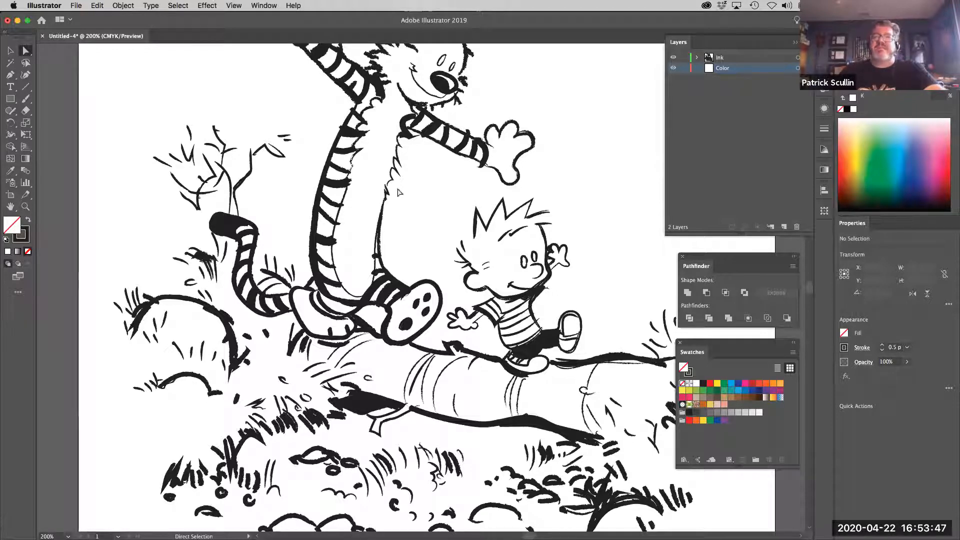
{"action": "left_click", "coordinate": [730, 60]}
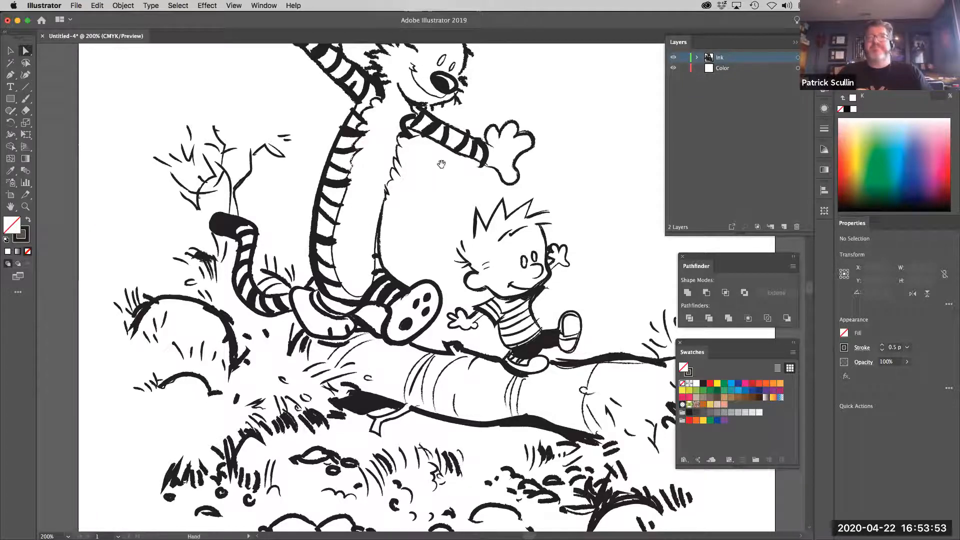
{"action": "left_click_drag", "start_coordinate": [438, 215], "coordinate": [435, 235]}
{"action": "left_click", "coordinate": [684, 58]}
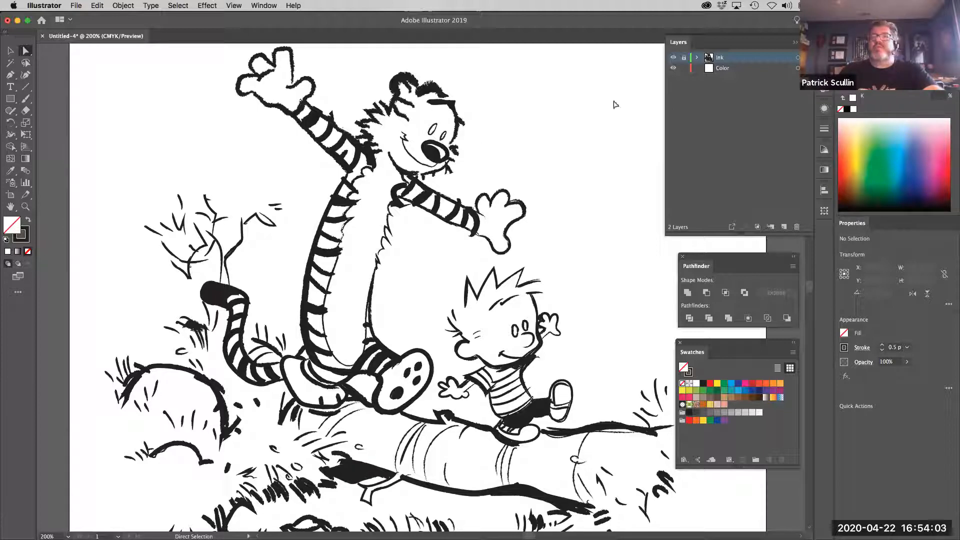
{"action": "left_click", "coordinate": [750, 69], "text": "shift"}
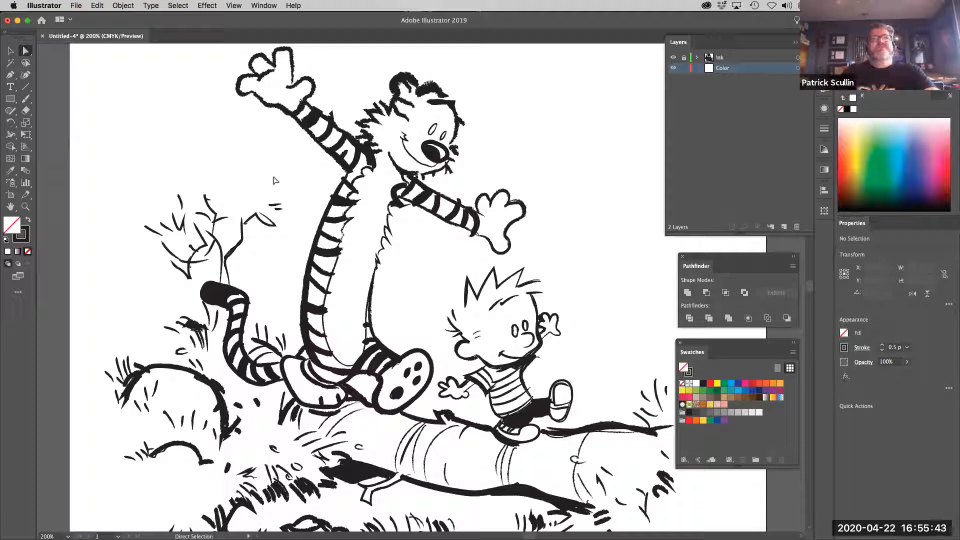
Set up the Blob Brush tool with an orange stroke and no fill
{"action": "left_click_drag", "start_coordinate": [25, 99], "coordinate": [49, 111]}
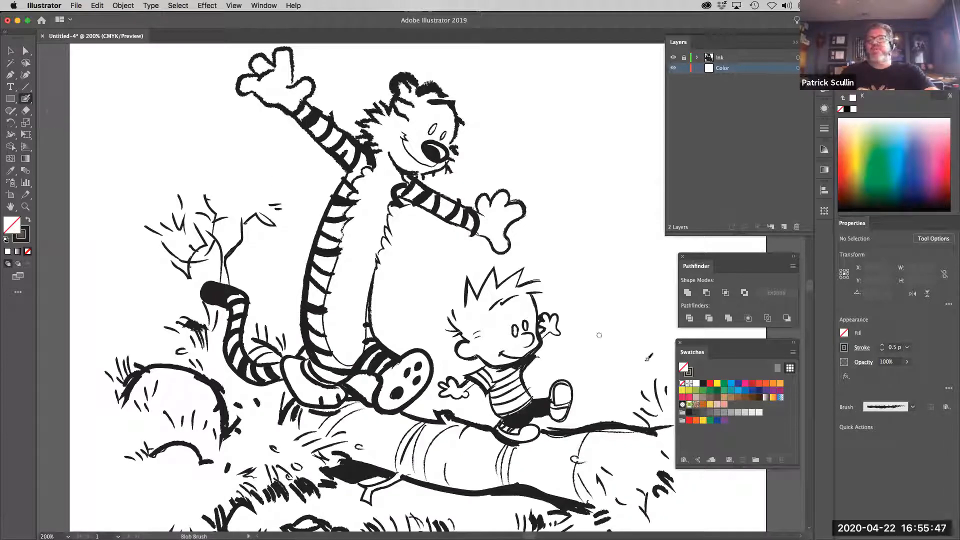
{"action": "left_click", "coordinate": [773, 383]}
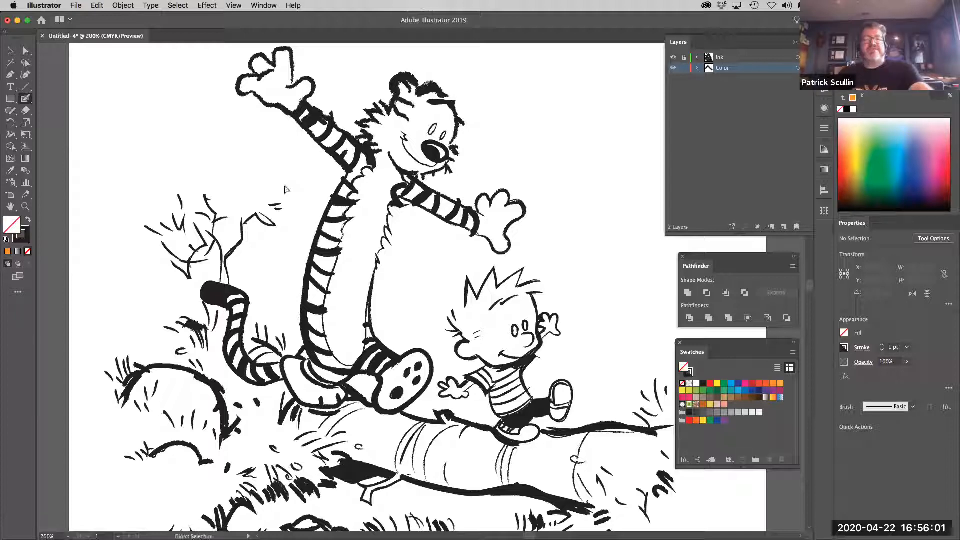
{"action": "key", "text": "super+z"}
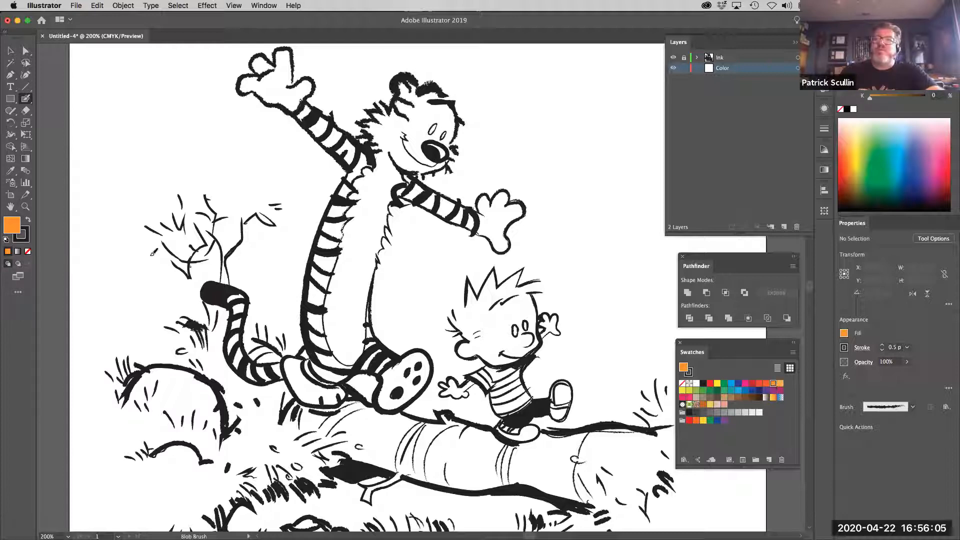
{"action": "left_click", "coordinate": [28, 222]}
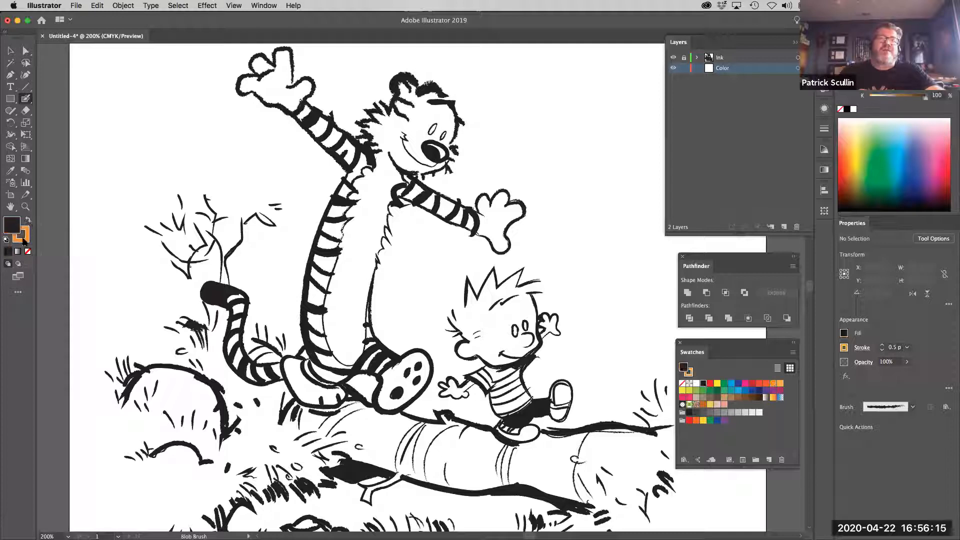
{"action": "left_click", "coordinate": [28, 251]}
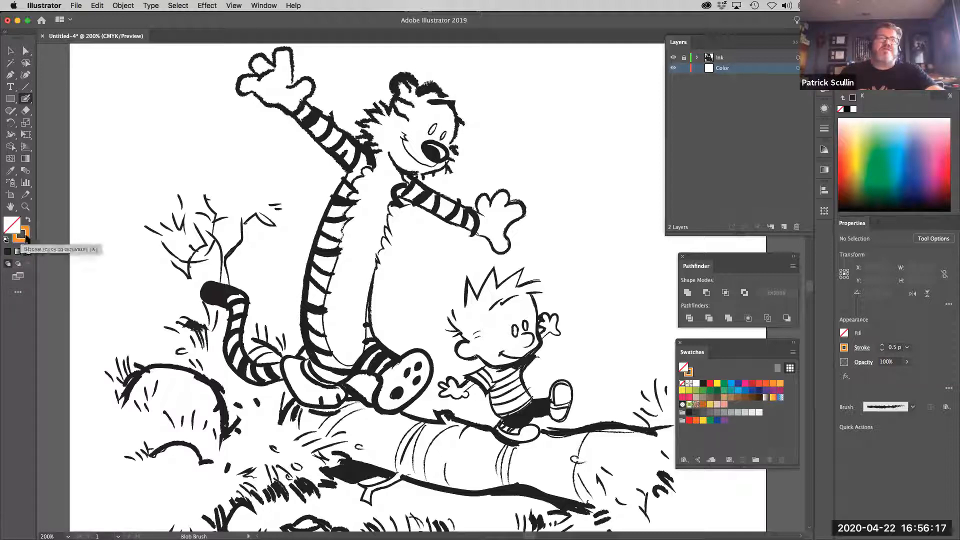
{"action": "left_click", "coordinate": [23, 235]}
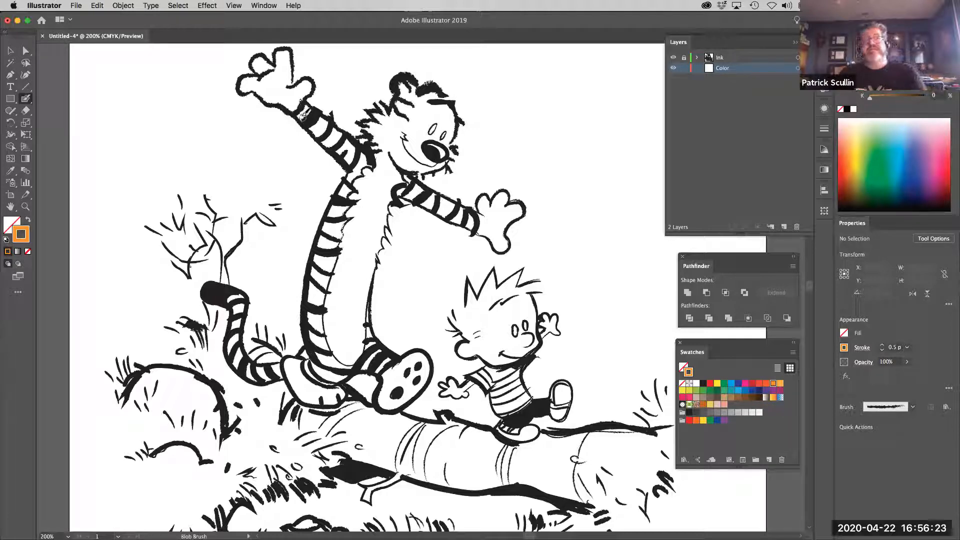
Paint the tiger's raised arm, shoulder and upper back orange on the Color layer
{"action": "mouse_move", "coordinate": [302, 117]}
{"action": "left_mouse_down"}
{"action": "mouse_move", "coordinate": [352, 160]}
{"action": "mouse_move", "coordinate": [334, 131]}
{"action": "left_mouse_up"}
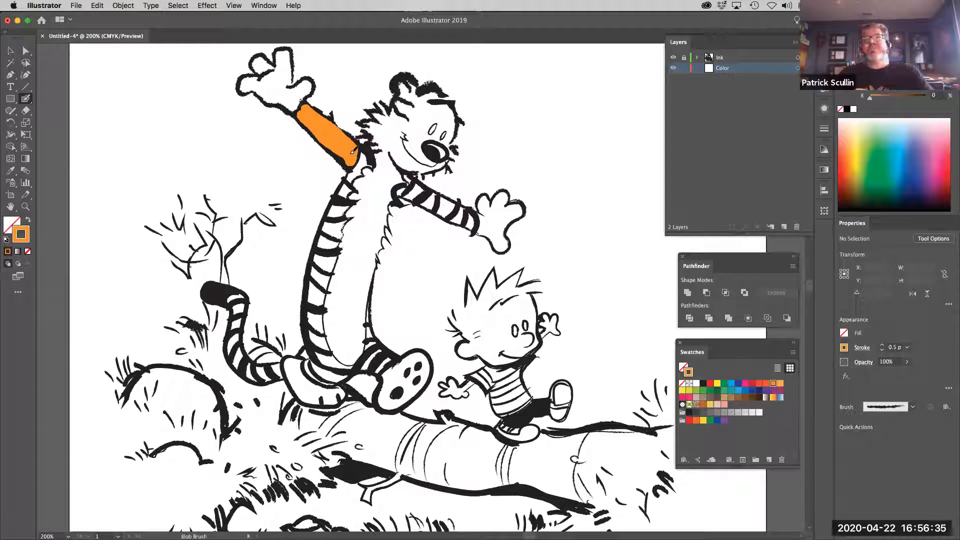
{"action": "mouse_move", "coordinate": [352, 152]}
{"action": "left_mouse_down"}
{"action": "mouse_move", "coordinate": [321, 137]}
{"action": "mouse_move", "coordinate": [346, 157]}
{"action": "mouse_move", "coordinate": [368, 152]}
{"action": "mouse_move", "coordinate": [367, 160]}
{"action": "left_mouse_up"}
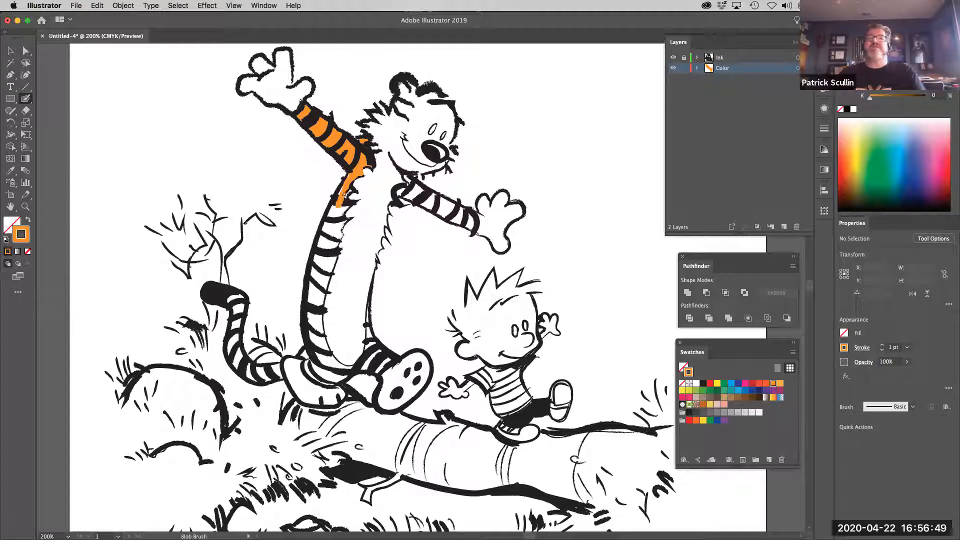
{"action": "left_click_drag", "start_coordinate": [352, 173], "coordinate": [342, 191]}
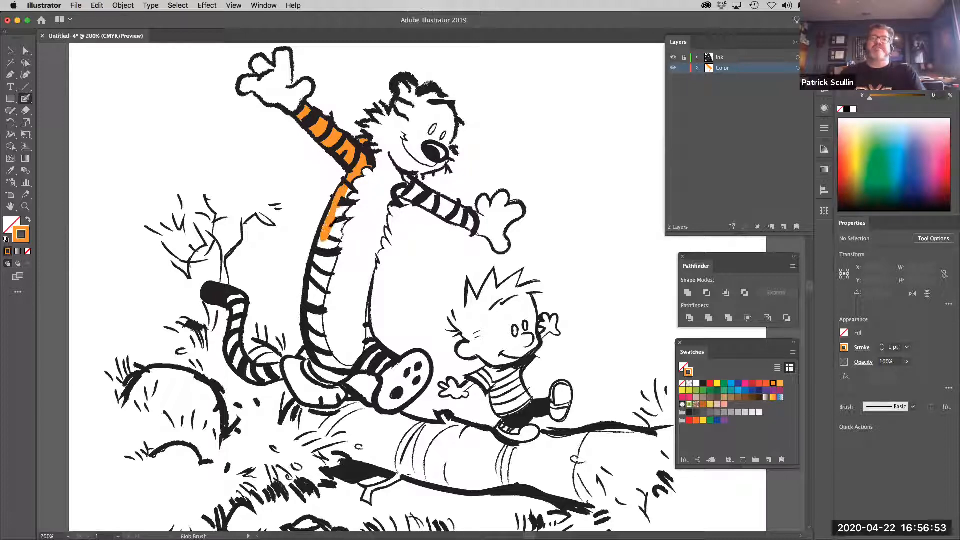
{"action": "left_click_drag", "start_coordinate": [343, 201], "coordinate": [345, 193]}
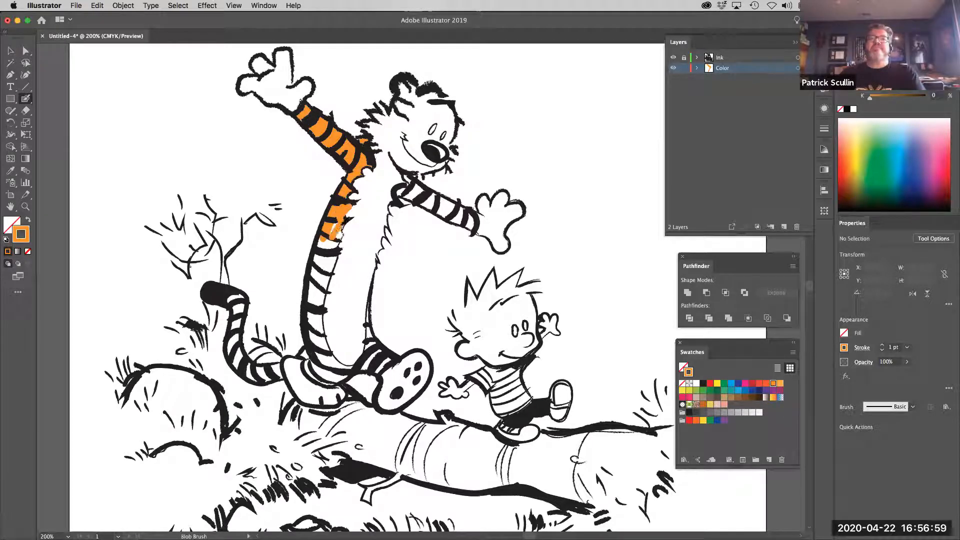
{"action": "left_click_drag", "start_coordinate": [344, 220], "coordinate": [326, 243]}
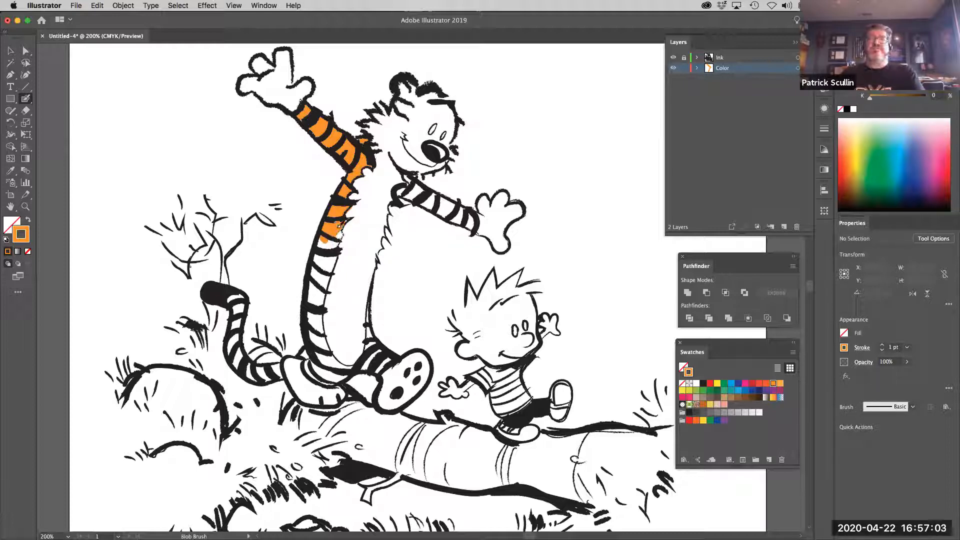
Paint the rest of the tiger's striped back orange down to the hip and fill the gaps along its outer edge
{"action": "mouse_move", "coordinate": [334, 254]}
{"action": "left_mouse_down"}
{"action": "mouse_move", "coordinate": [319, 307]}
{"action": "mouse_move", "coordinate": [320, 242]}
{"action": "mouse_move", "coordinate": [315, 279]}
{"action": "mouse_move", "coordinate": [330, 242]}
{"action": "mouse_move", "coordinate": [322, 259]}
{"action": "mouse_move", "coordinate": [315, 249]}
{"action": "mouse_move", "coordinate": [327, 230]}
{"action": "mouse_move", "coordinate": [317, 257]}
{"action": "mouse_move", "coordinate": [324, 278]}
{"action": "mouse_move", "coordinate": [317, 225]}
{"action": "mouse_move", "coordinate": [315, 293]}
{"action": "mouse_move", "coordinate": [309, 259]}
{"action": "mouse_move", "coordinate": [311, 342]}
{"action": "left_mouse_up"}
{"action": "mouse_move", "coordinate": [312, 303]}
{"action": "left_mouse_down"}
{"action": "mouse_move", "coordinate": [339, 364]}
{"action": "mouse_move", "coordinate": [333, 371]}
{"action": "mouse_move", "coordinate": [325, 339]}
{"action": "left_mouse_up"}
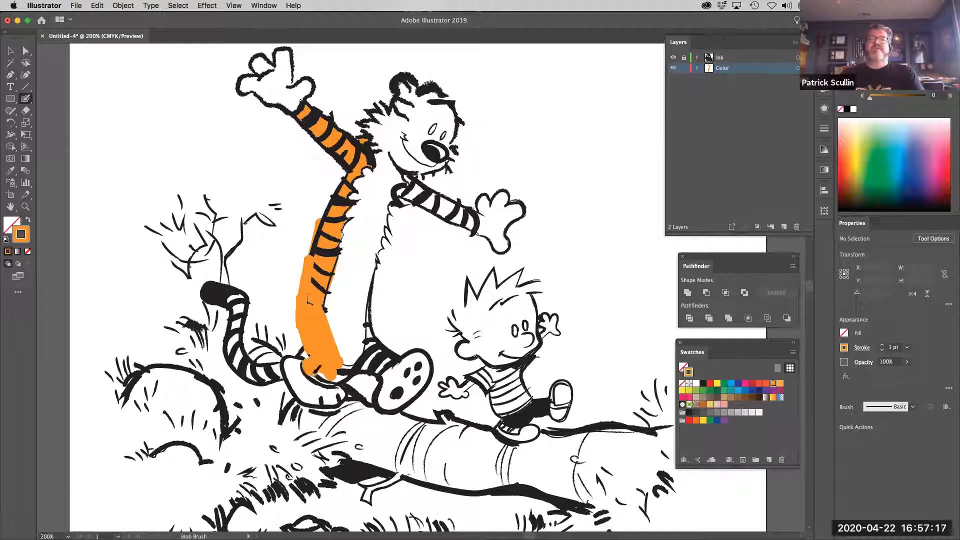
{"action": "left_click_drag", "start_coordinate": [345, 369], "coordinate": [325, 369]}
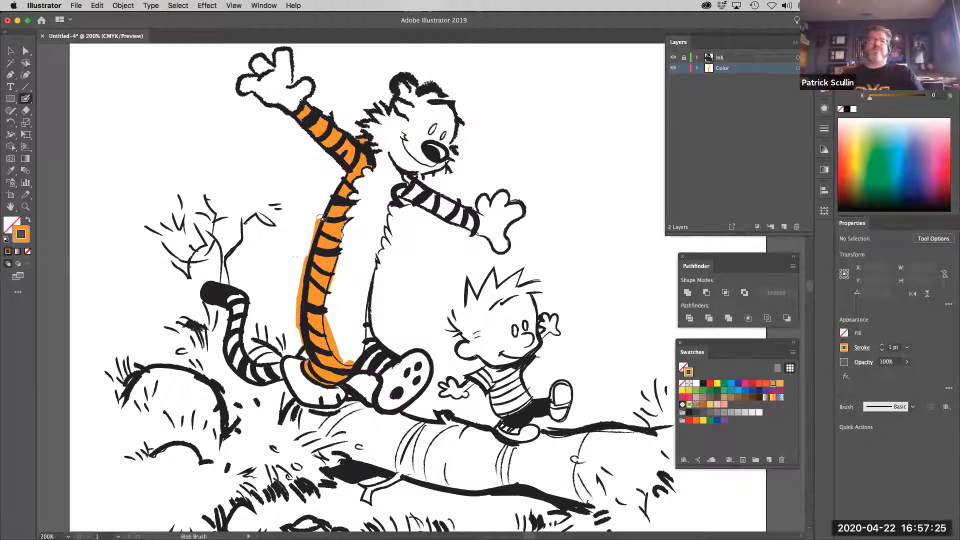
{"action": "left_click_drag", "start_coordinate": [345, 169], "coordinate": [319, 249]}
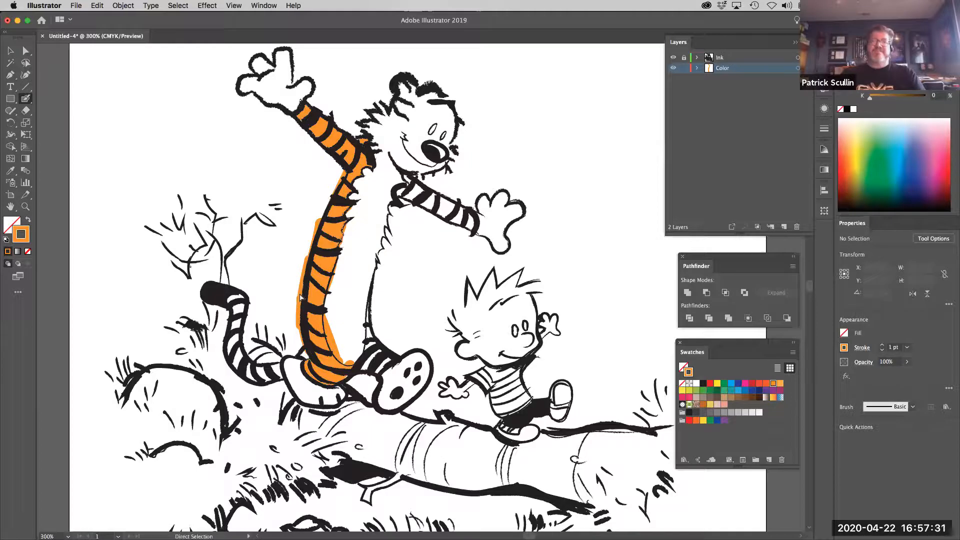
Erase the orange that spills past the outline of the tiger's back and lower belly
{"action": "key", "text": "super+equal"}
{"action": "key", "text": "space"}
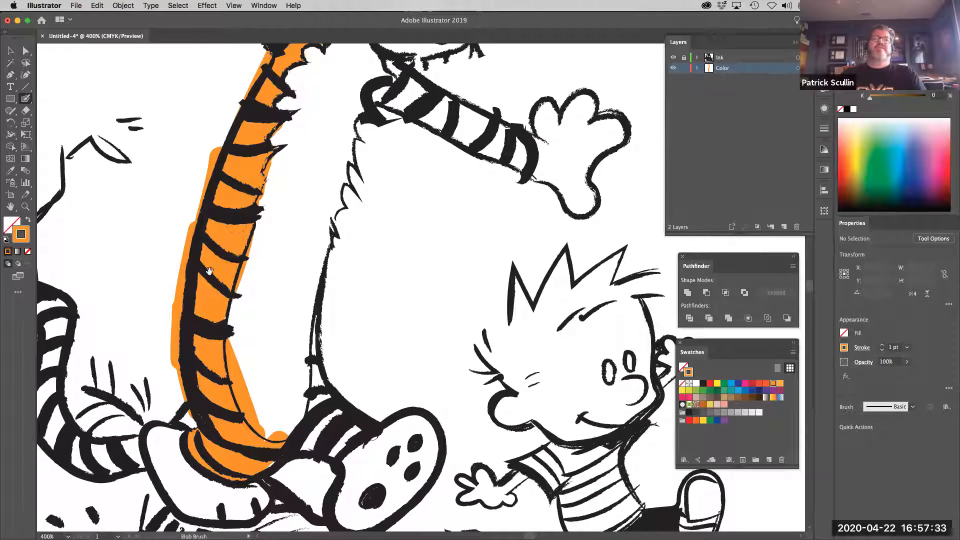
{"action": "mouse_move", "coordinate": [225, 289]}
{"action": "left_mouse_down"}
{"action": "mouse_move", "coordinate": [286, 262]}
{"action": "mouse_move", "coordinate": [293, 227]}
{"action": "mouse_move", "coordinate": [333, 243]}
{"action": "left_mouse_up"}
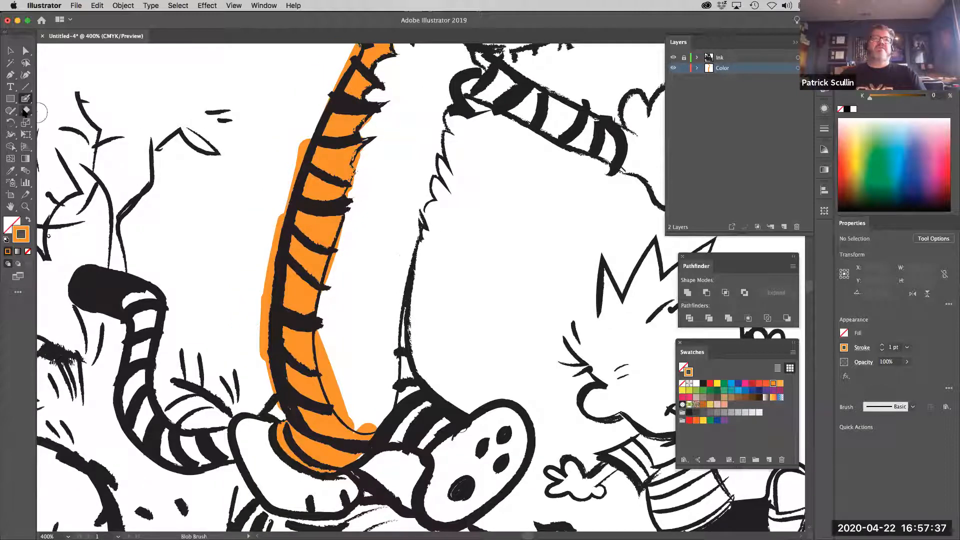
{"action": "left_click", "coordinate": [26, 110]}
{"action": "mouse_move", "coordinate": [300, 128]}
{"action": "left_mouse_down"}
{"action": "mouse_move", "coordinate": [259, 253]}
{"action": "mouse_move", "coordinate": [269, 240]}
{"action": "mouse_move", "coordinate": [259, 355]}
{"action": "mouse_move", "coordinate": [276, 411]}
{"action": "left_mouse_up"}
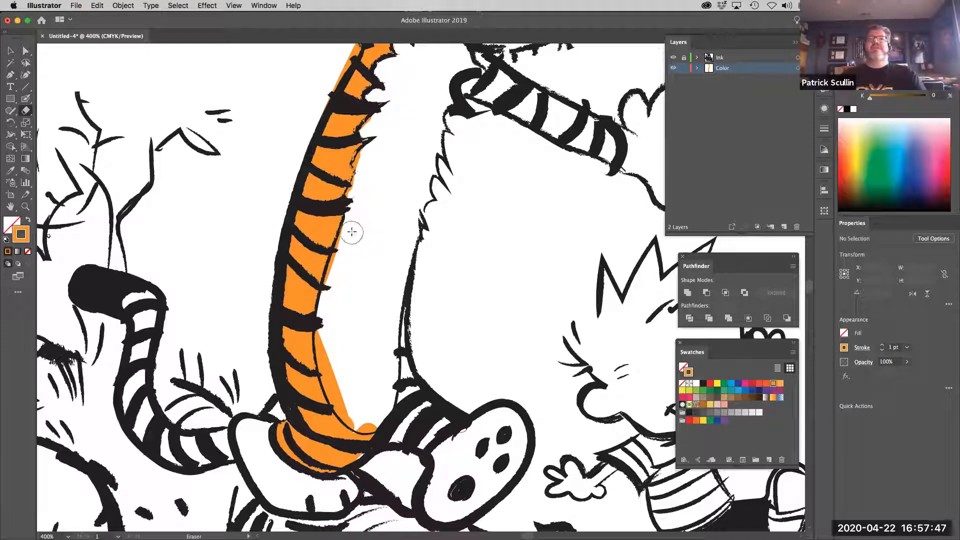
{"action": "mouse_move", "coordinate": [347, 240]}
{"action": "left_mouse_down"}
{"action": "mouse_move", "coordinate": [333, 291]}
{"action": "mouse_move", "coordinate": [347, 294]}
{"action": "mouse_move", "coordinate": [325, 321]}
{"action": "mouse_move", "coordinate": [334, 381]}
{"action": "mouse_move", "coordinate": [329, 367]}
{"action": "mouse_move", "coordinate": [341, 403]}
{"action": "mouse_move", "coordinate": [378, 424]}
{"action": "left_mouse_up"}
Erase the stray orange beside the tiger's chest fur and below the raised arm's shoulder
{"action": "scroll", "coordinate": [372, 300], "scroll_direction": "up", "scroll_amount": 5}
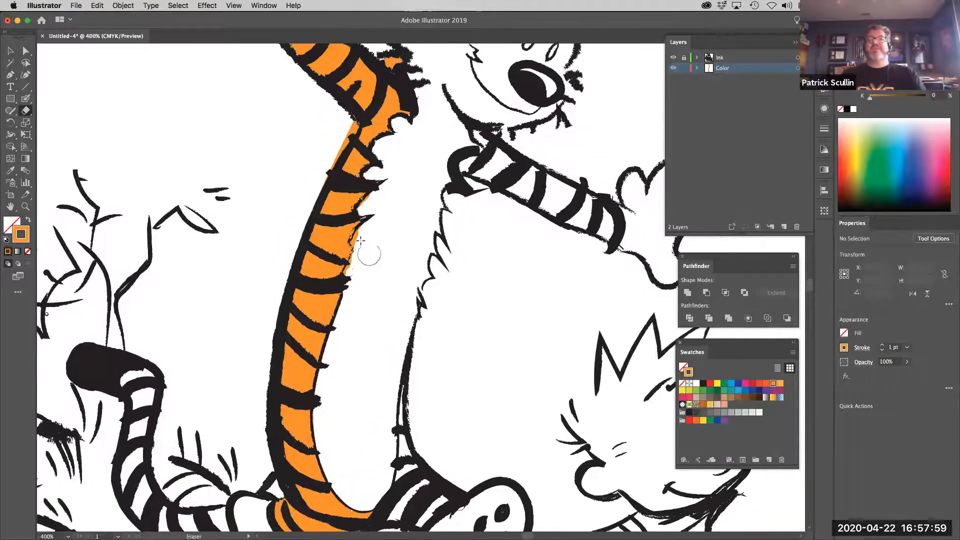
{"action": "mouse_move", "coordinate": [361, 242]}
{"action": "left_mouse_down"}
{"action": "mouse_move", "coordinate": [369, 233]}
{"action": "mouse_move", "coordinate": [354, 276]}
{"action": "left_mouse_up"}
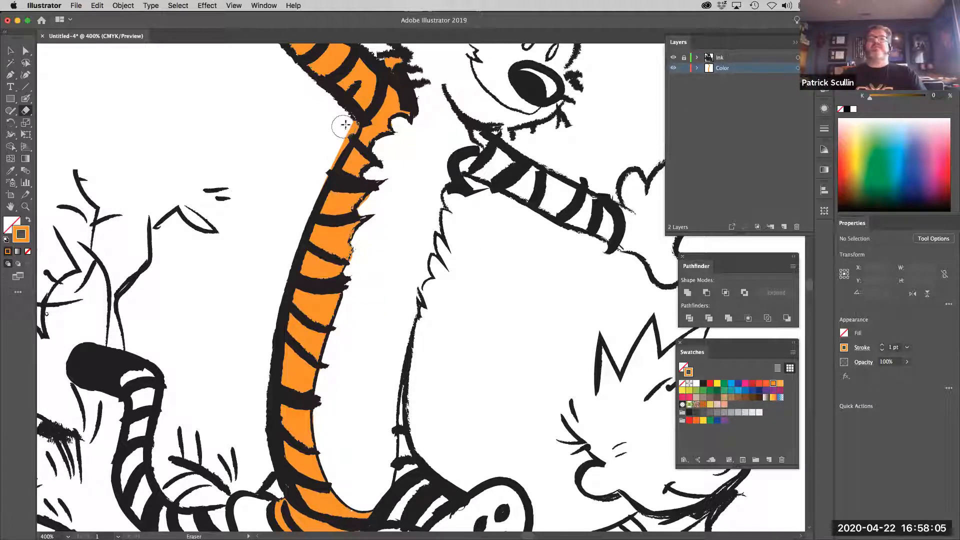
{"action": "left_click_drag", "start_coordinate": [341, 132], "coordinate": [313, 180]}
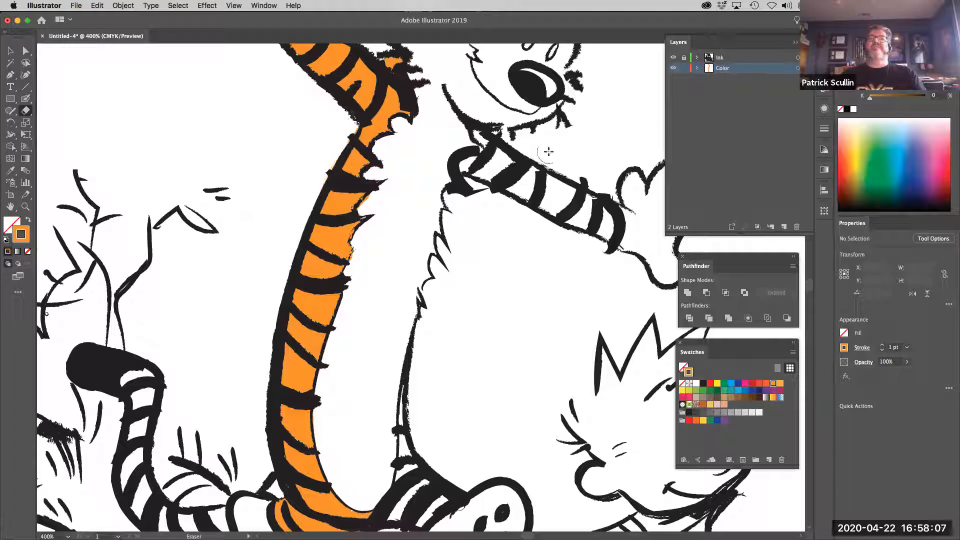
Touch up the orange on the tiger's raised arm with the Blob Brush
{"action": "left_click_drag", "start_coordinate": [402, 241], "coordinate": [456, 358]}
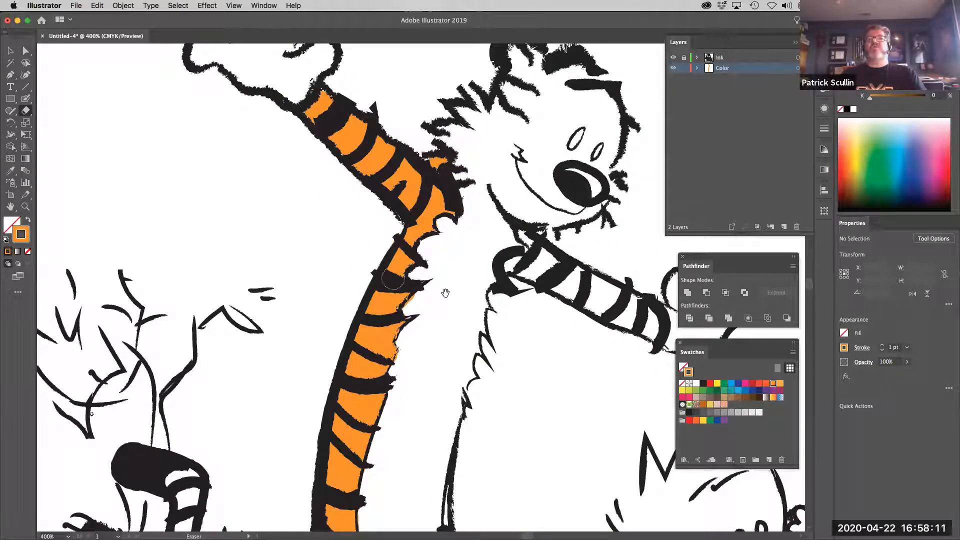
{"action": "mouse_move", "coordinate": [390, 239]}
{"action": "left_mouse_down"}
{"action": "mouse_move", "coordinate": [358, 215]}
{"action": "mouse_move", "coordinate": [350, 232]}
{"action": "left_mouse_up"}
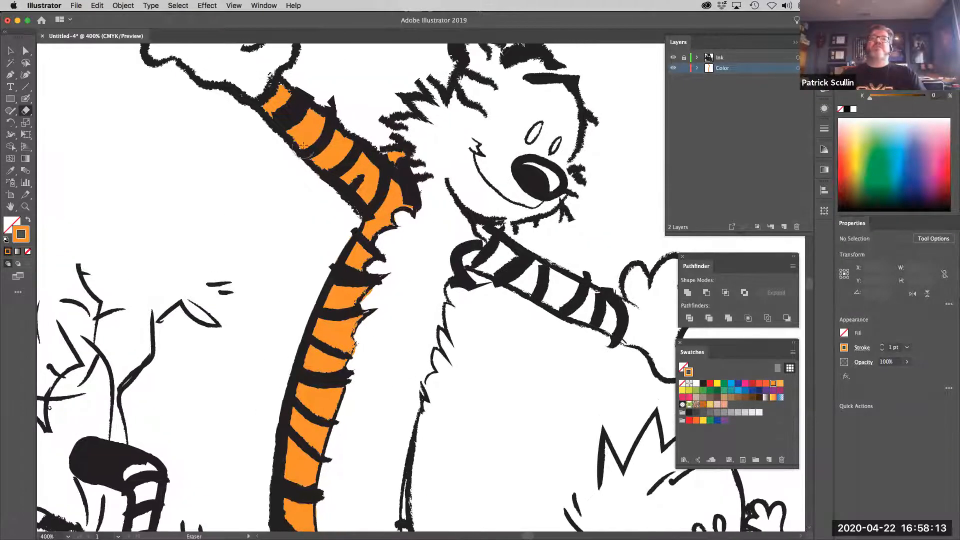
{"action": "left_click", "coordinate": [25, 100]}
{"action": "left_click_drag", "start_coordinate": [317, 145], "coordinate": [304, 147]}
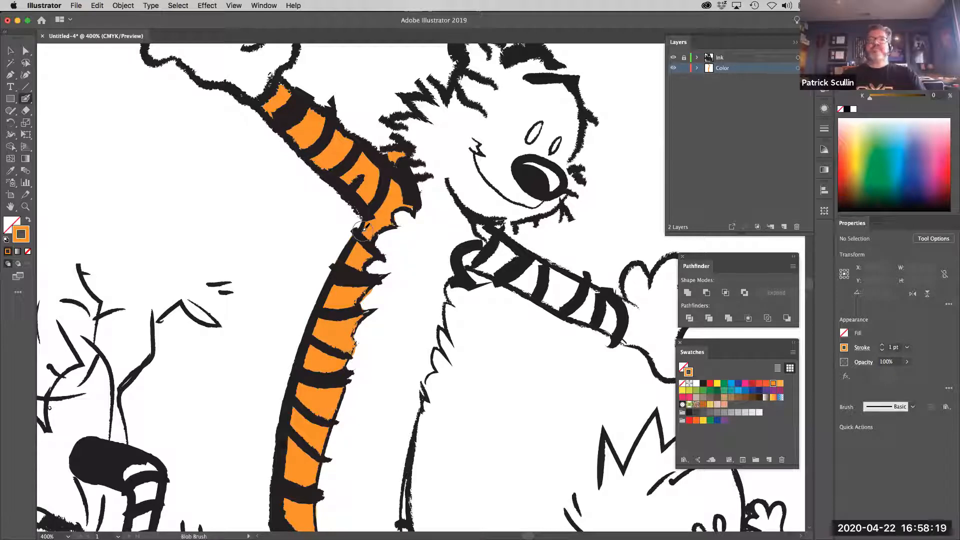
Paint the boy's striped shirt with the red-orange swatch using the Blob Brush
{"action": "key", "text": "super"}
{"action": "key", "text": "super+minus"}
{"action": "key", "text": "space"}
{"action": "left_click_drag", "start_coordinate": [507, 382], "coordinate": [440, 287]}
{"action": "left_click_drag", "start_coordinate": [618, 249], "coordinate": [595, 224]}
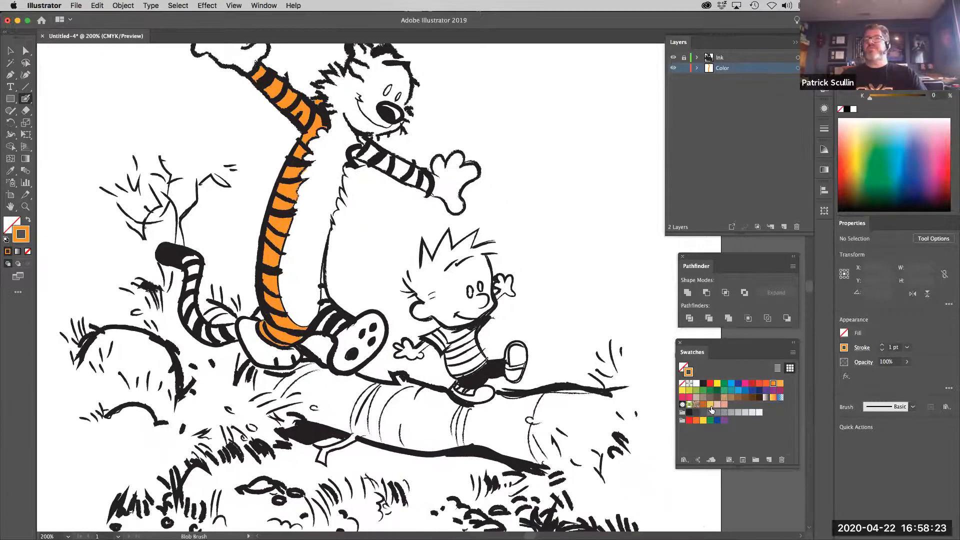
{"action": "left_click", "coordinate": [758, 384]}
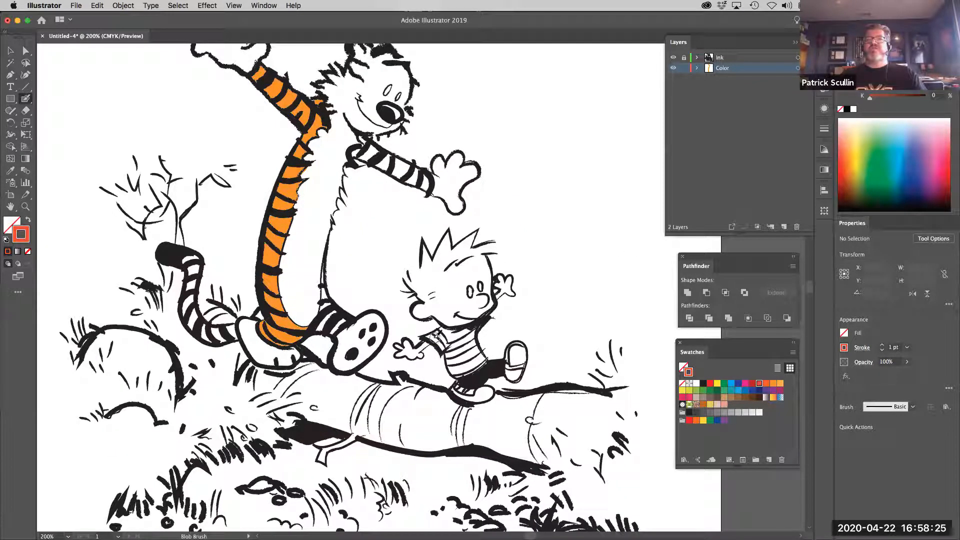
{"action": "mouse_move", "coordinate": [439, 339]}
{"action": "left_mouse_down"}
{"action": "mouse_move", "coordinate": [470, 332]}
{"action": "mouse_move", "coordinate": [477, 355]}
{"action": "mouse_move", "coordinate": [465, 339]}
{"action": "mouse_move", "coordinate": [473, 350]}
{"action": "mouse_move", "coordinate": [458, 339]}
{"action": "mouse_move", "coordinate": [444, 351]}
{"action": "mouse_move", "coordinate": [469, 366]}
{"action": "left_mouse_up"}
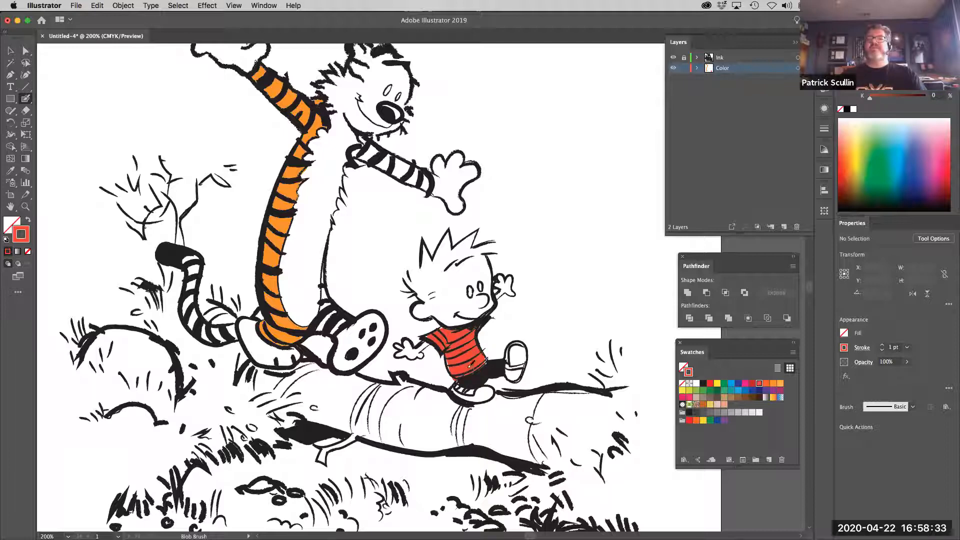
Paint the fallen log with a light brown swatch using the Blob Brush
{"action": "left_click", "coordinate": [732, 397]}
{"action": "mouse_move", "coordinate": [571, 406]}
{"action": "left_mouse_down"}
{"action": "mouse_move", "coordinate": [593, 401]}
{"action": "mouse_move", "coordinate": [482, 404]}
{"action": "mouse_move", "coordinate": [417, 394]}
{"action": "mouse_move", "coordinate": [402, 378]}
{"action": "mouse_move", "coordinate": [431, 399]}
{"action": "mouse_move", "coordinate": [305, 370]}
{"action": "mouse_move", "coordinate": [263, 368]}
{"action": "mouse_move", "coordinate": [240, 380]}
{"action": "mouse_move", "coordinate": [359, 405]}
{"action": "mouse_move", "coordinate": [607, 422]}
{"action": "mouse_move", "coordinate": [398, 414]}
{"action": "mouse_move", "coordinate": [284, 384]}
{"action": "mouse_move", "coordinate": [295, 390]}
{"action": "mouse_move", "coordinate": [319, 370]}
{"action": "mouse_move", "coordinate": [313, 412]}
{"action": "mouse_move", "coordinate": [282, 395]}
{"action": "mouse_move", "coordinate": [347, 423]}
{"action": "mouse_move", "coordinate": [439, 436]}
{"action": "mouse_move", "coordinate": [481, 429]}
{"action": "mouse_move", "coordinate": [411, 438]}
{"action": "mouse_move", "coordinate": [353, 423]}
{"action": "left_mouse_up"}
{"action": "mouse_move", "coordinate": [467, 445]}
{"action": "left_mouse_down"}
{"action": "mouse_move", "coordinate": [510, 437]}
{"action": "mouse_move", "coordinate": [581, 452]}
{"action": "mouse_move", "coordinate": [495, 442]}
{"action": "mouse_move", "coordinate": [586, 427]}
{"action": "mouse_move", "coordinate": [544, 447]}
{"action": "mouse_move", "coordinate": [597, 443]}
{"action": "mouse_move", "coordinate": [554, 466]}
{"action": "mouse_move", "coordinate": [535, 456]}
{"action": "mouse_move", "coordinate": [449, 456]}
{"action": "left_mouse_up"}
Edit the medium sky-blue swatch to a pale blue of C=20, M=0, Y=0, K=0
{"action": "scroll", "coordinate": [448, 456], "scroll_direction": "down", "scroll_amount": 3}
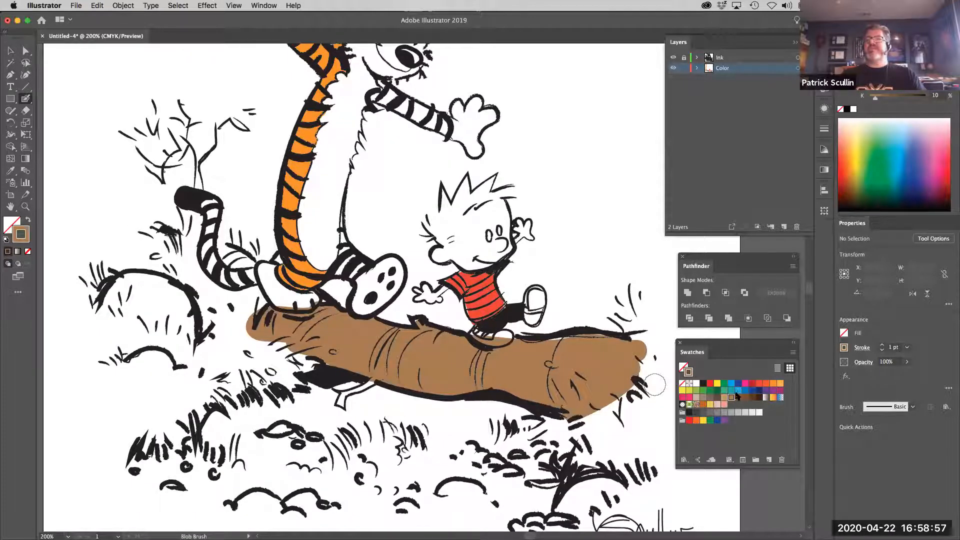
{"action": "double_click", "coordinate": [739, 391]}
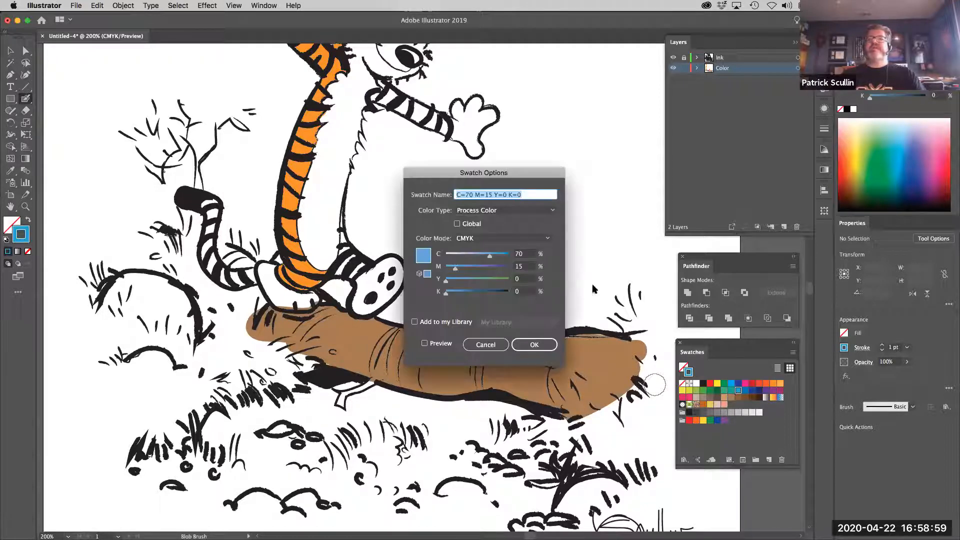
{"action": "left_click_drag", "start_coordinate": [493, 258], "coordinate": [445, 269]}
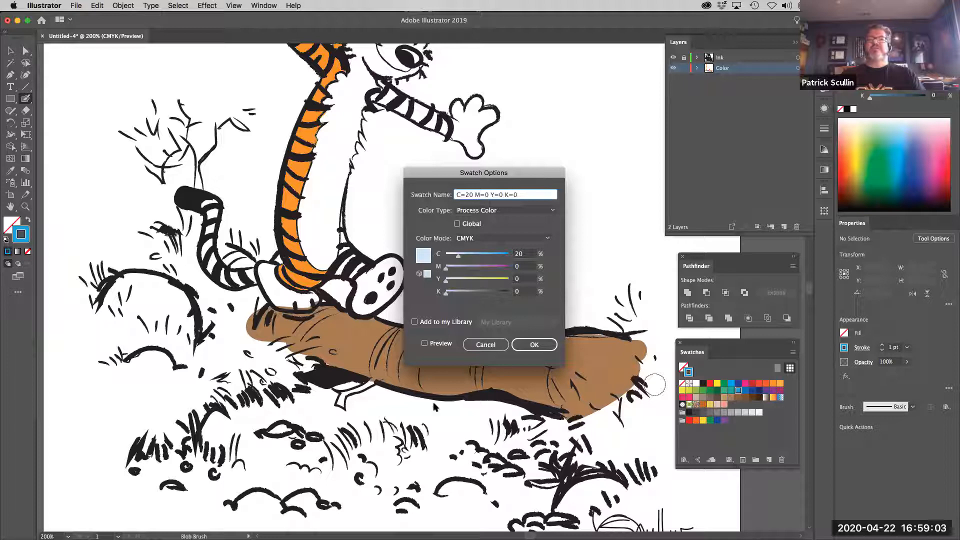
{"action": "key", "text": "Return"}
Paint the pond area beneath the fallen log with the pale blue swatch using the Blob Brush
{"action": "mouse_move", "coordinate": [379, 397]}
{"action": "left_mouse_down"}
{"action": "mouse_move", "coordinate": [486, 404]}
{"action": "mouse_move", "coordinate": [345, 395]}
{"action": "mouse_move", "coordinate": [253, 420]}
{"action": "mouse_move", "coordinate": [199, 448]}
{"action": "left_mouse_up"}
{"action": "mouse_move", "coordinate": [285, 432]}
{"action": "left_mouse_down"}
{"action": "mouse_move", "coordinate": [407, 434]}
{"action": "mouse_move", "coordinate": [372, 421]}
{"action": "mouse_move", "coordinate": [501, 406]}
{"action": "mouse_move", "coordinate": [453, 450]}
{"action": "mouse_move", "coordinate": [399, 460]}
{"action": "mouse_move", "coordinate": [440, 437]}
{"action": "mouse_move", "coordinate": [467, 336]}
{"action": "left_mouse_up"}
{"action": "mouse_move", "coordinate": [360, 356]}
{"action": "left_mouse_down"}
{"action": "mouse_move", "coordinate": [530, 393]}
{"action": "mouse_move", "coordinate": [510, 361]}
{"action": "left_mouse_up"}
{"action": "mouse_move", "coordinate": [430, 372]}
{"action": "left_mouse_down"}
{"action": "mouse_move", "coordinate": [367, 383]}
{"action": "mouse_move", "coordinate": [320, 357]}
{"action": "mouse_move", "coordinate": [278, 357]}
{"action": "mouse_move", "coordinate": [272, 385]}
{"action": "mouse_move", "coordinate": [430, 409]}
{"action": "mouse_move", "coordinate": [586, 405]}
{"action": "left_mouse_up"}
{"action": "left_click_drag", "start_coordinate": [409, 293], "coordinate": [350, 295]}
{"action": "mouse_move", "coordinate": [252, 325]}
{"action": "left_mouse_down"}
{"action": "mouse_move", "coordinate": [286, 357]}
{"action": "mouse_move", "coordinate": [178, 359]}
{"action": "mouse_move", "coordinate": [173, 378]}
{"action": "mouse_move", "coordinate": [235, 372]}
{"action": "mouse_move", "coordinate": [244, 389]}
{"action": "mouse_move", "coordinate": [525, 417]}
{"action": "mouse_move", "coordinate": [561, 369]}
{"action": "mouse_move", "coordinate": [533, 352]}
{"action": "left_mouse_up"}
{"action": "key", "text": "space"}
{"action": "mouse_move", "coordinate": [486, 280]}
{"action": "left_mouse_down"}
{"action": "mouse_move", "coordinate": [482, 320]}
{"action": "mouse_move", "coordinate": [455, 368]}
{"action": "left_mouse_up"}
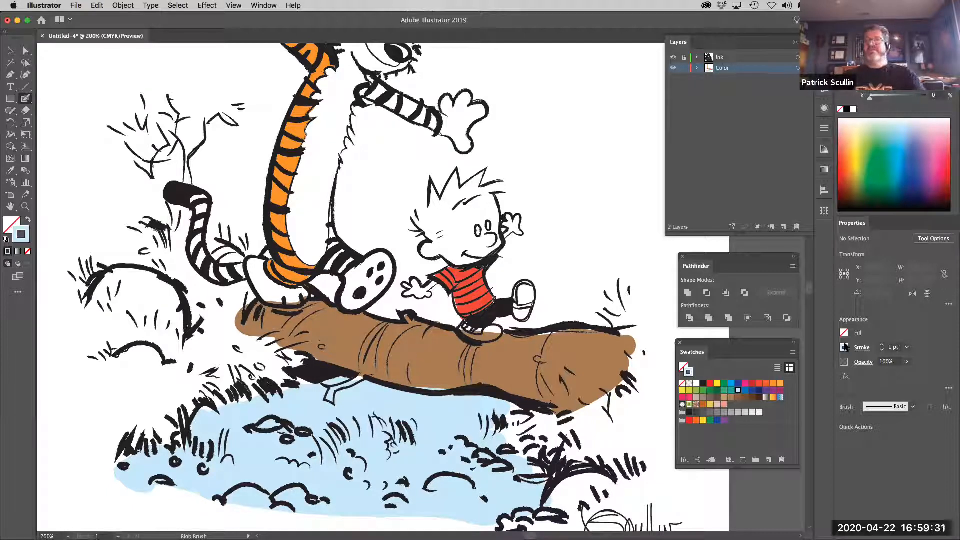
Paint the small branch hanging under the log with the log's light brown swatch using the Blob Brush
{"action": "left_click", "coordinate": [731, 397]}
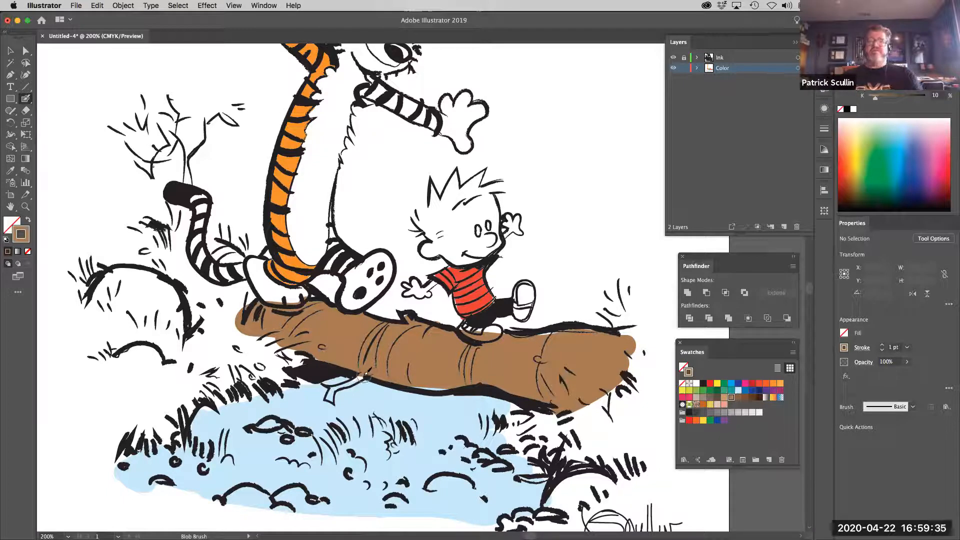
{"action": "left_click_drag", "start_coordinate": [361, 374], "coordinate": [335, 395]}
{"action": "mouse_move", "coordinate": [402, 383]}
{"action": "left_mouse_down"}
{"action": "mouse_move", "coordinate": [462, 380]}
{"action": "mouse_move", "coordinate": [431, 388]}
{"action": "left_mouse_up"}
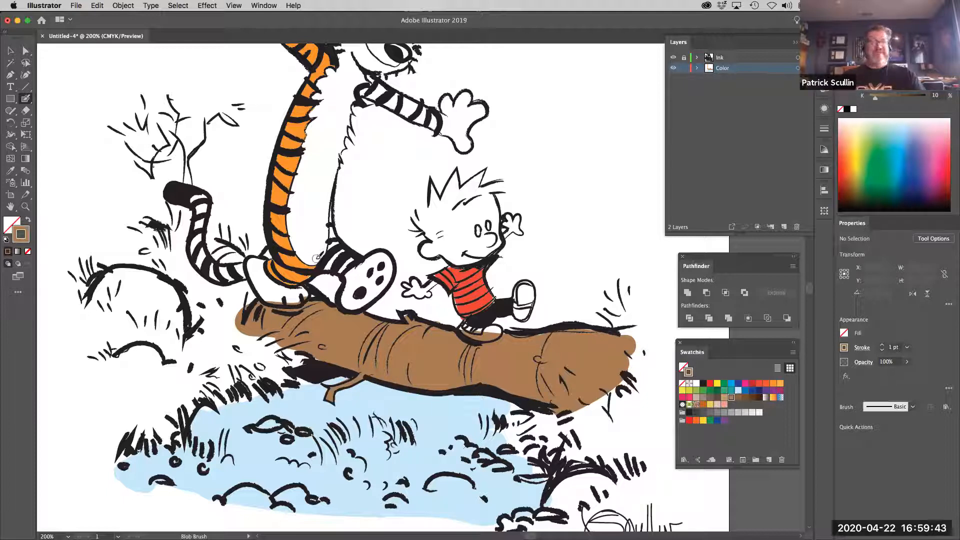
Erase the brown that spills over the boy's shoe on the log
{"action": "left_click", "coordinate": [25, 110]}
{"action": "left_click_drag", "start_coordinate": [462, 321], "coordinate": [484, 338]}
{"action": "left_click_drag", "start_coordinate": [318, 196], "coordinate": [349, 276]}
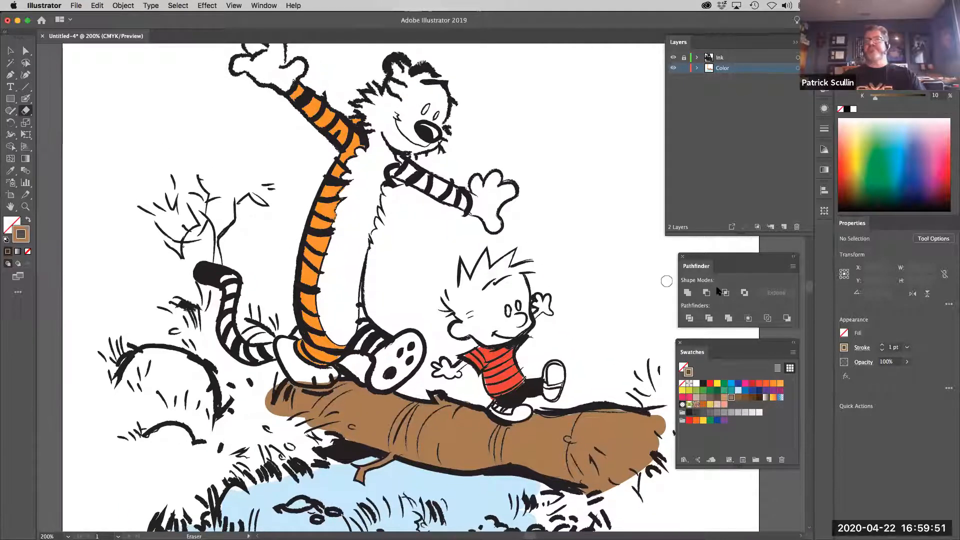
{"action": "scroll", "coordinate": [405, 306], "scroll_direction": "down", "scroll_amount": 5}
{"action": "left_click_drag", "start_coordinate": [401, 322], "coordinate": [368, 501]}
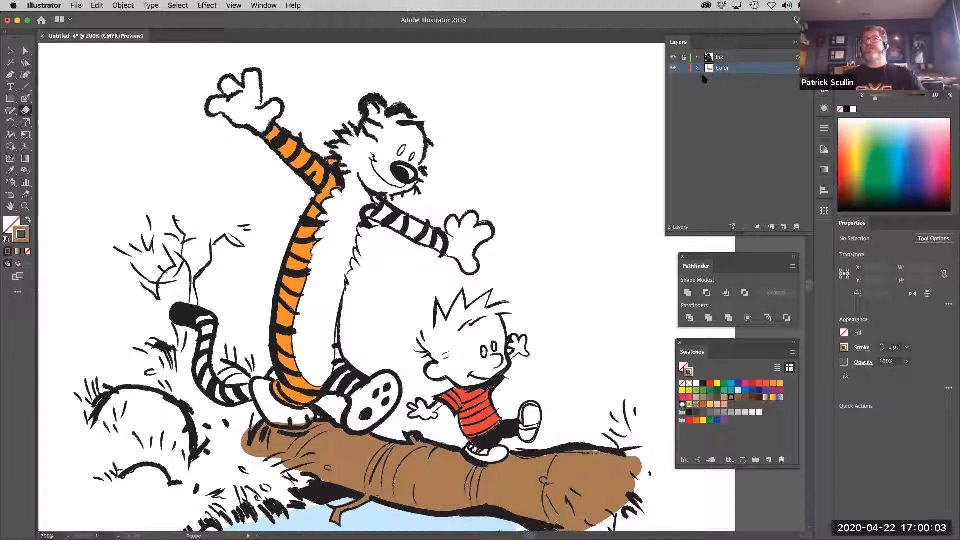
Lock the Color layer and add a new layer named Detail between it and the Ink layer
{"action": "left_click", "coordinate": [684, 69]}
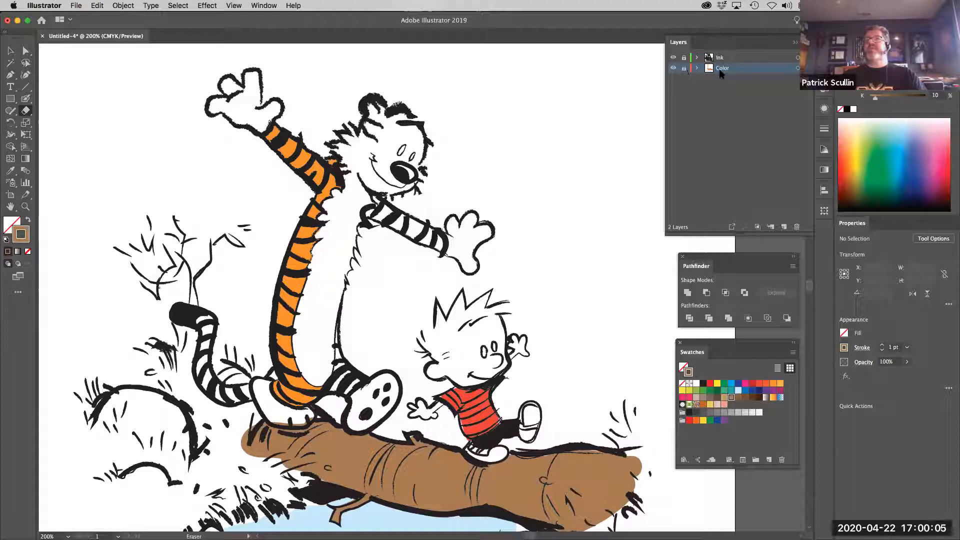
{"action": "left_click", "coordinate": [784, 227]}
{"action": "double_click", "coordinate": [731, 69]}
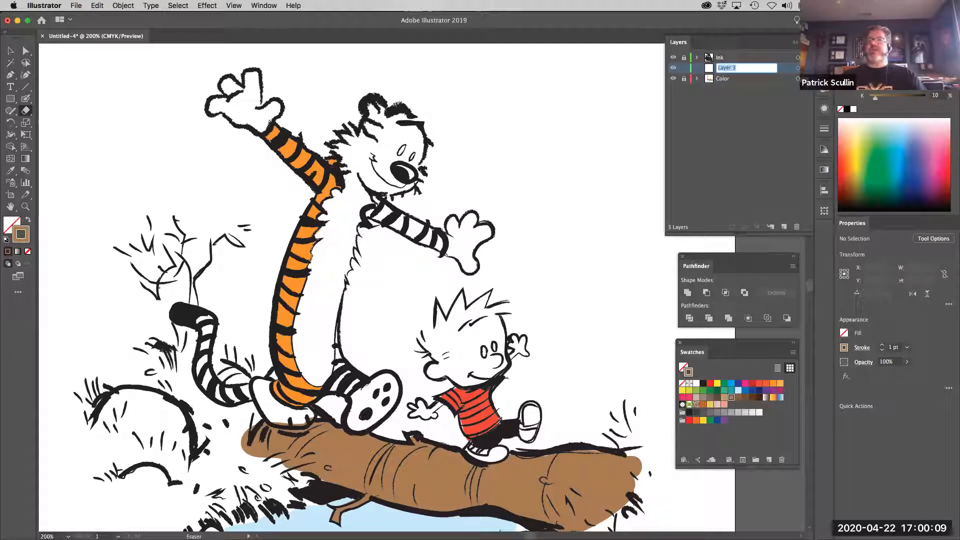
{"action": "type", "text": "SHa"}
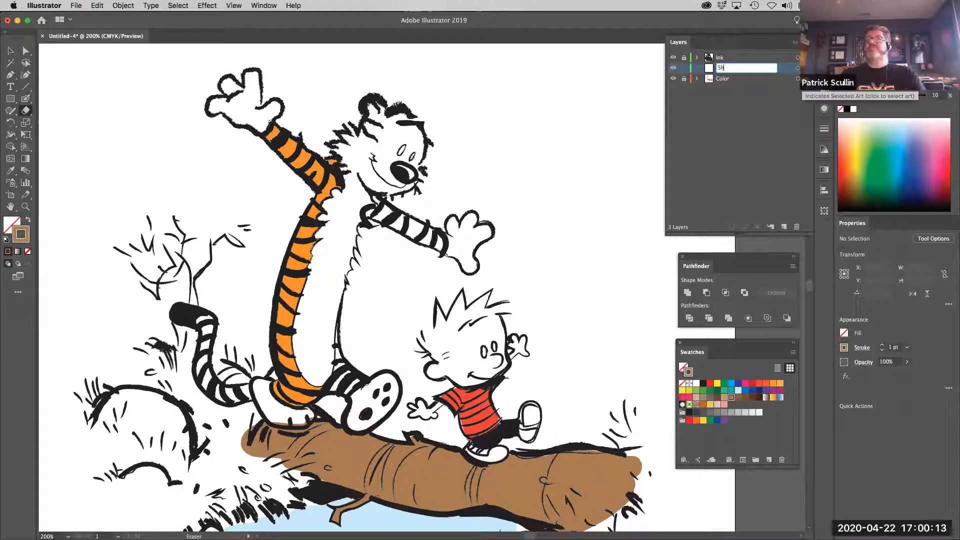
{"action": "type", "text": "Detail"}
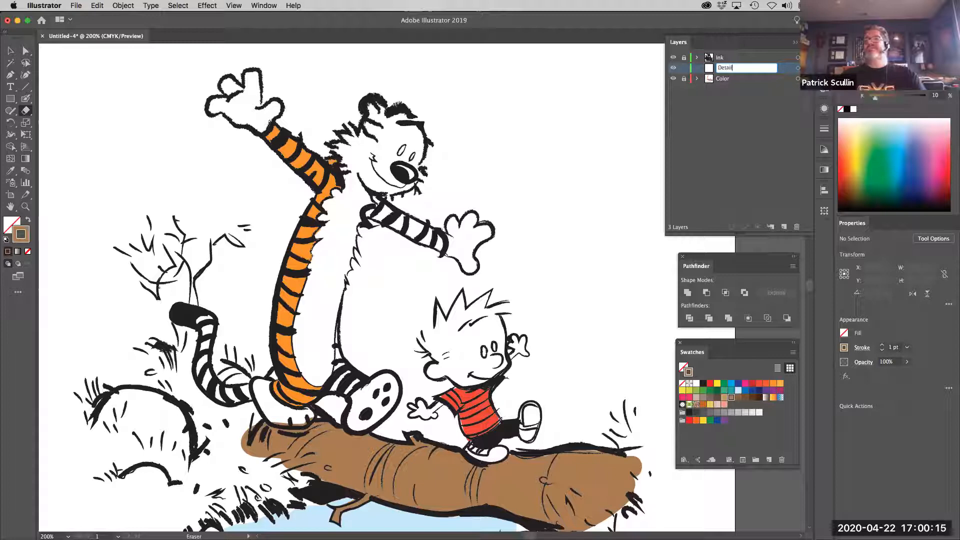
{"action": "key", "text": "Return"}
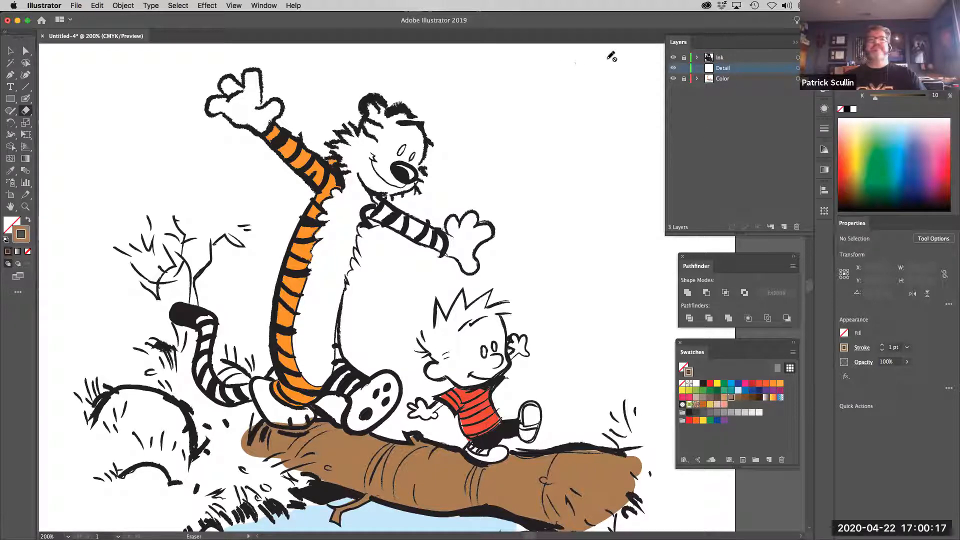
{"action": "left_click", "coordinate": [795, 42]}
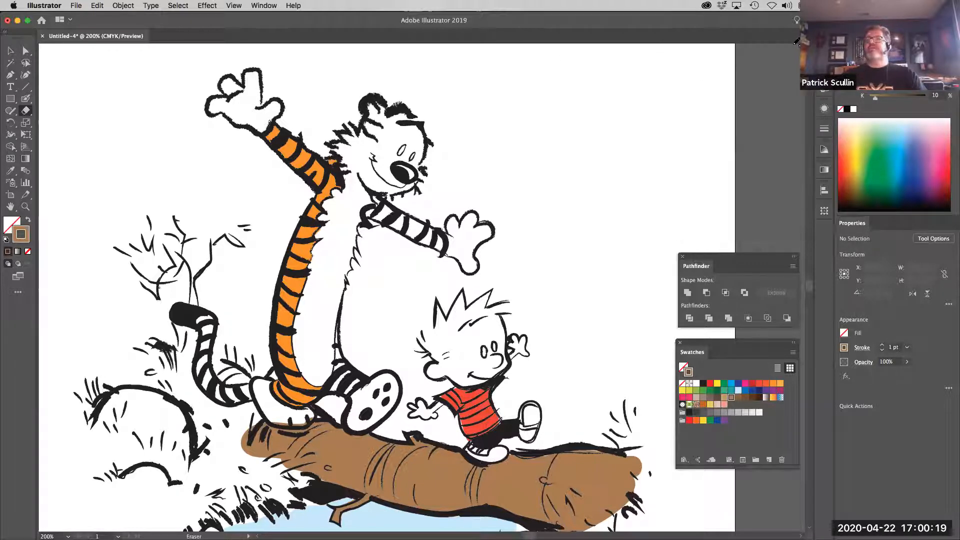
Switch to the Paintbrush tool and bring up the document's brushes in an enlarged view to browse the available ones
{"action": "left_click", "coordinate": [26, 102]}
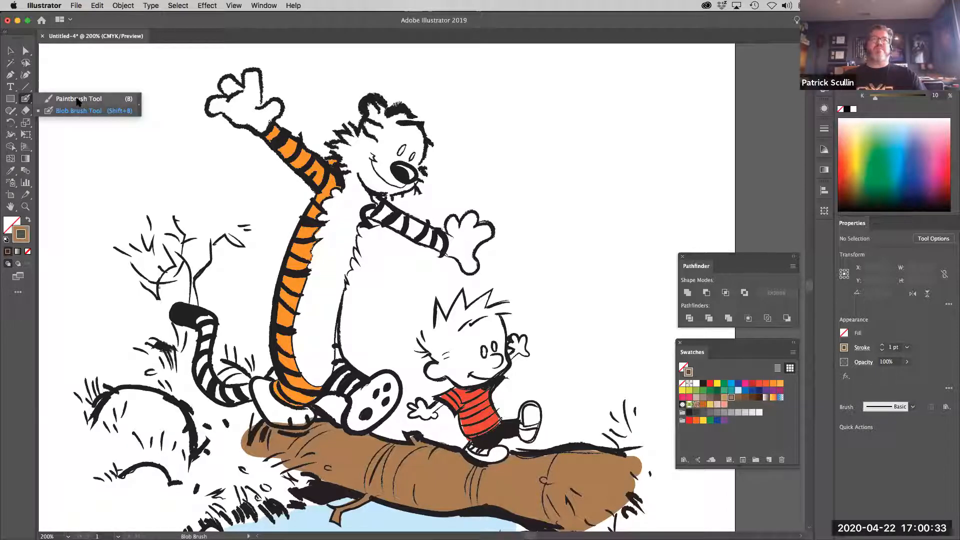
{"action": "left_click", "coordinate": [78, 100]}
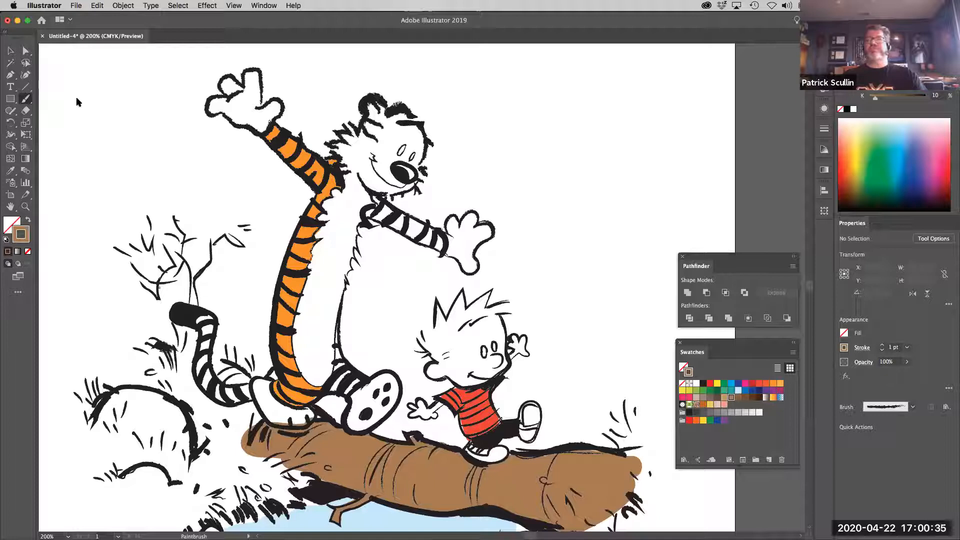
{"action": "left_click", "coordinate": [267, 7]}
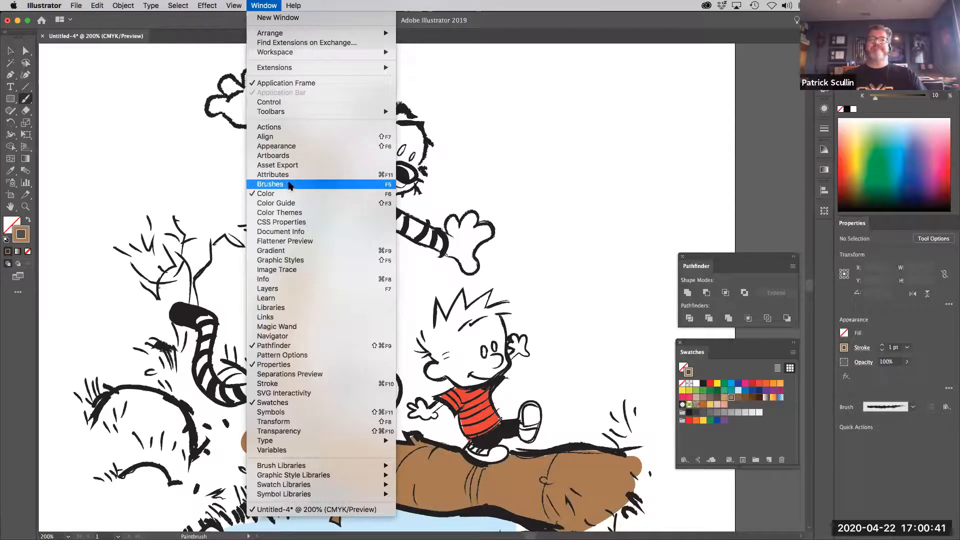
{"action": "left_click", "coordinate": [290, 185]}
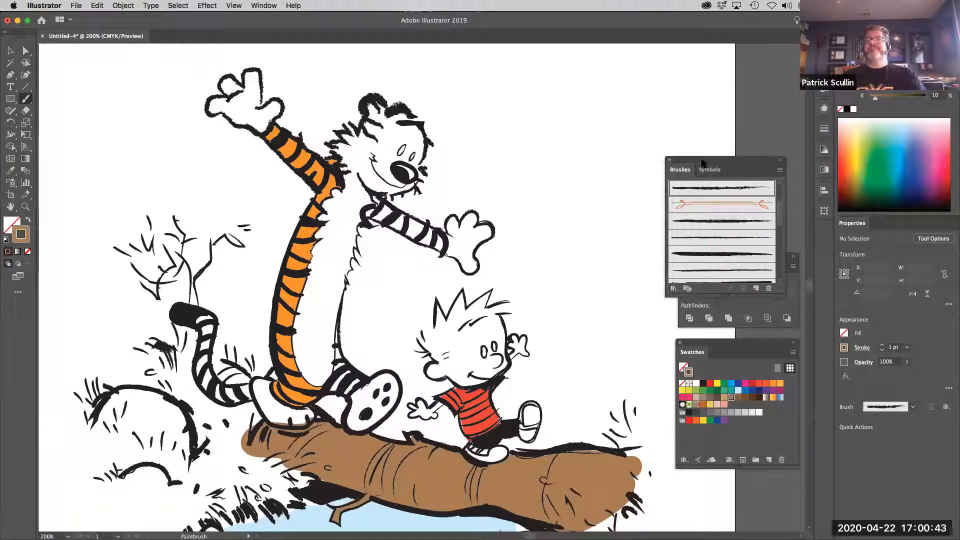
{"action": "left_click_drag", "start_coordinate": [637, 83], "coordinate": [596, 56]}
{"action": "left_click_drag", "start_coordinate": [628, 192], "coordinate": [626, 246]}
{"action": "scroll", "coordinate": [629, 146], "scroll_direction": "down", "scroll_amount": 4}
{"action": "scroll", "coordinate": [629, 146], "scroll_direction": "up", "scroll_amount": 6}
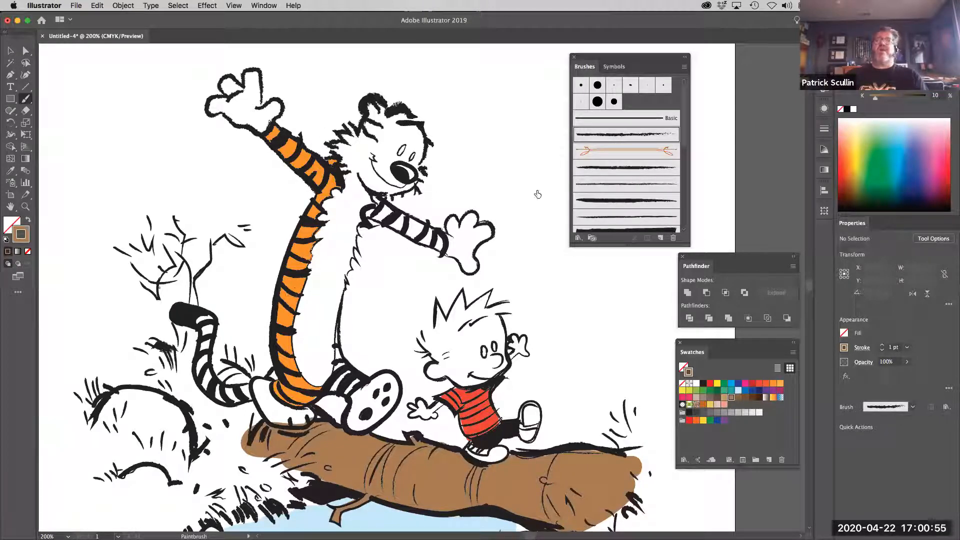
{"action": "scroll", "coordinate": [604, 164], "scroll_direction": "down", "scroll_amount": 2}
{"action": "scroll", "coordinate": [605, 163], "scroll_direction": "down", "scroll_amount": 6}
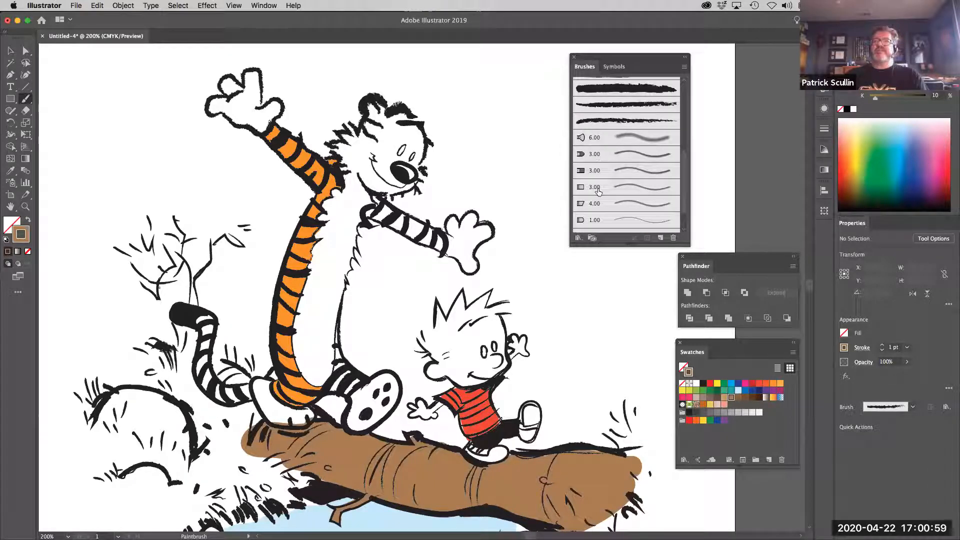
{"action": "left_click_drag", "start_coordinate": [605, 59], "coordinate": [659, 56]}
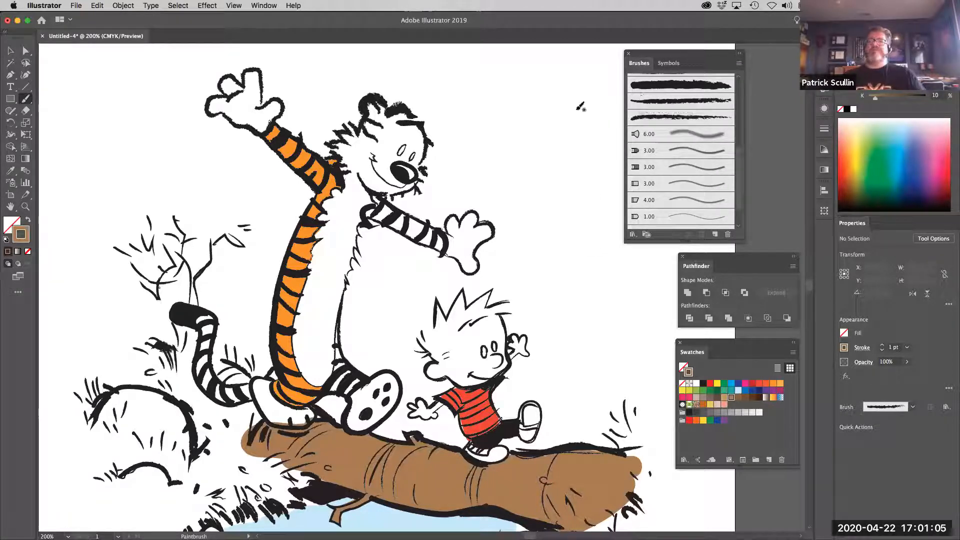
Load the Bristle Brush Library and arrange it beside the document's brushes so its whole list shows
{"action": "left_click", "coordinate": [632, 235]}
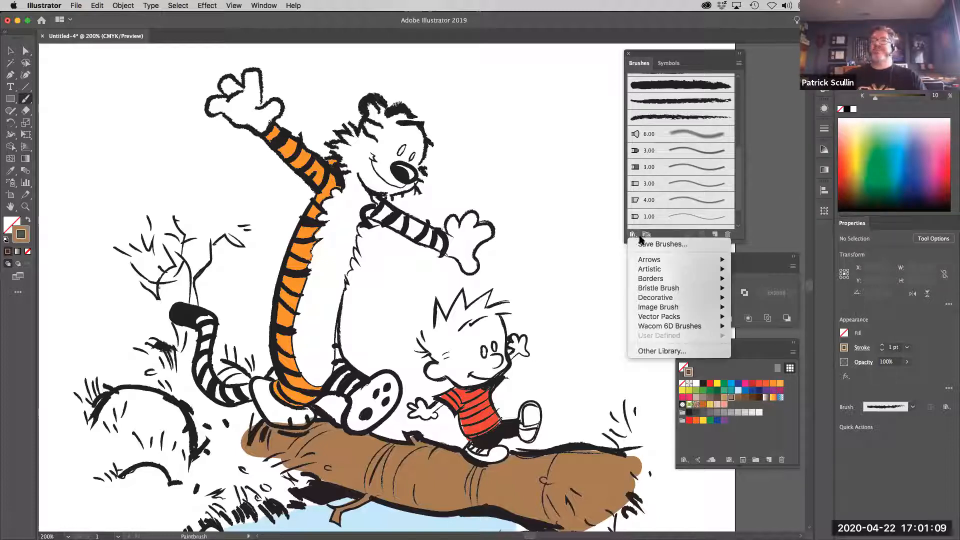
{"action": "mouse_move", "coordinate": [659, 288]}
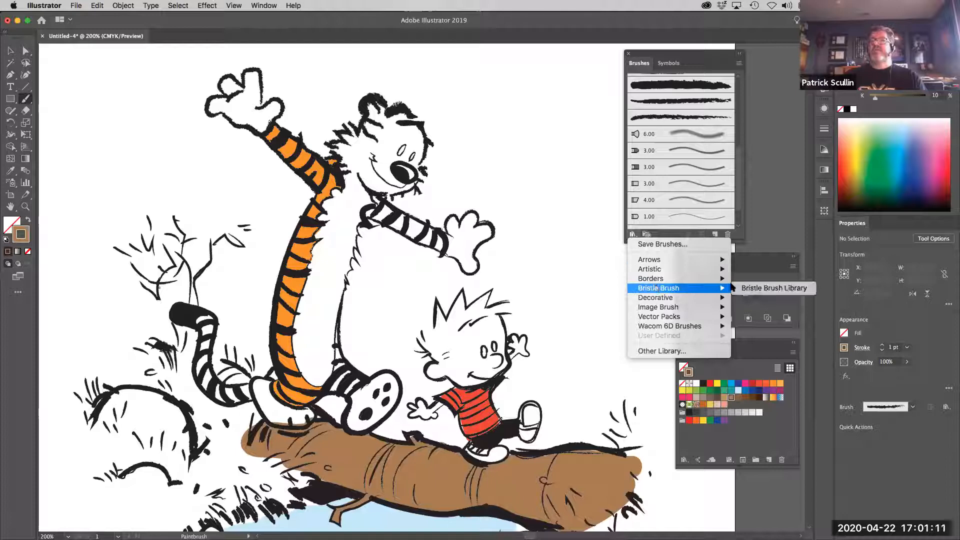
{"action": "left_click", "coordinate": [779, 290]}
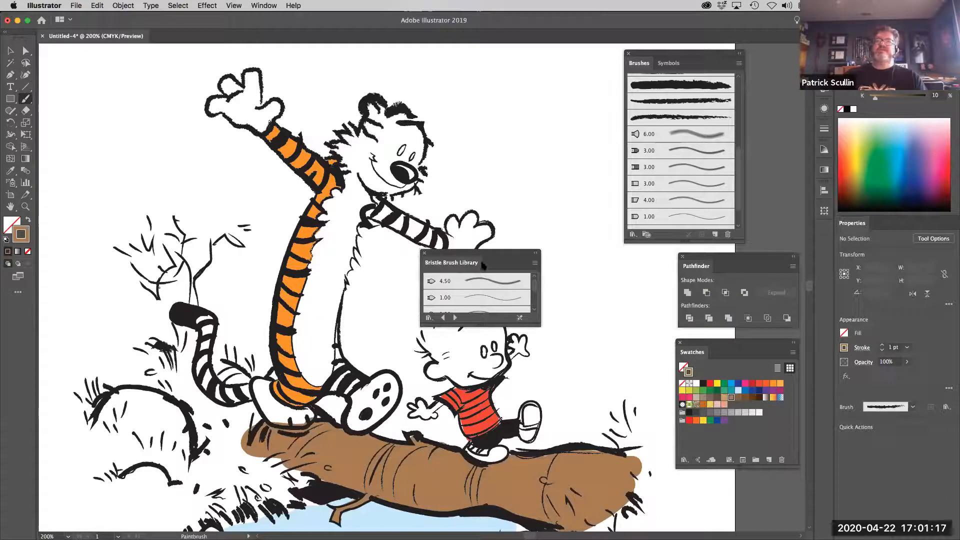
{"action": "mouse_move", "coordinate": [479, 255]}
{"action": "left_mouse_down"}
{"action": "mouse_move", "coordinate": [513, 117]}
{"action": "mouse_move", "coordinate": [562, 56]}
{"action": "left_mouse_up"}
{"action": "left_click_drag", "start_coordinate": [667, 56], "coordinate": [765, 60]}
{"action": "left_click_drag", "start_coordinate": [560, 286], "coordinate": [561, 391]}
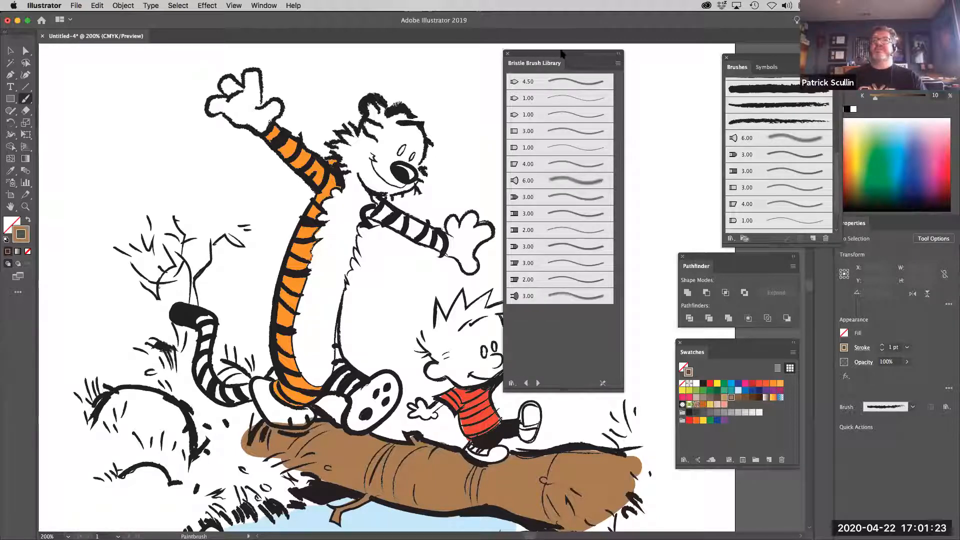
{"action": "left_click_drag", "start_coordinate": [563, 54], "coordinate": [614, 51]}
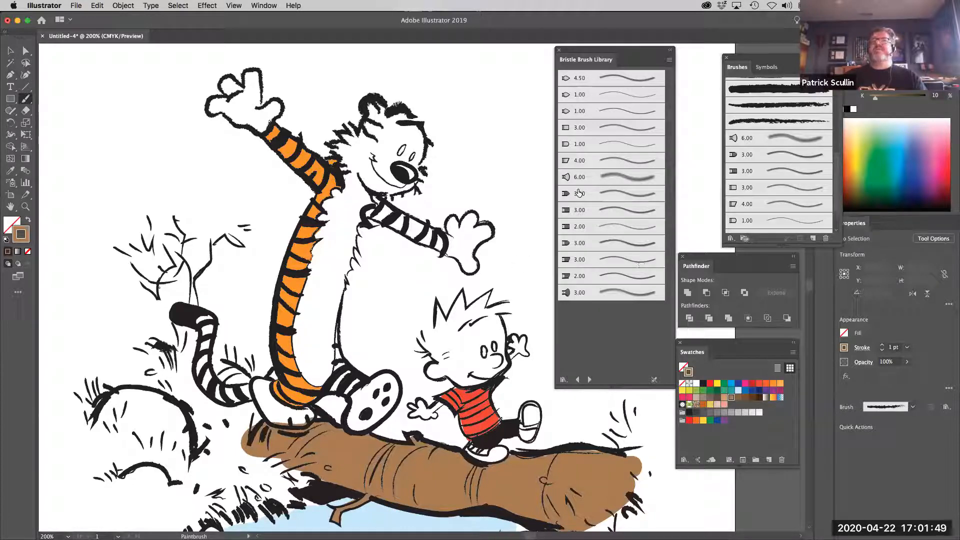
Shade the outer edge of the tiger's back with the dark orange swatch and the 1.00 bristle brush, undoing a too-heavy stroke
{"action": "left_click", "coordinate": [607, 146]}
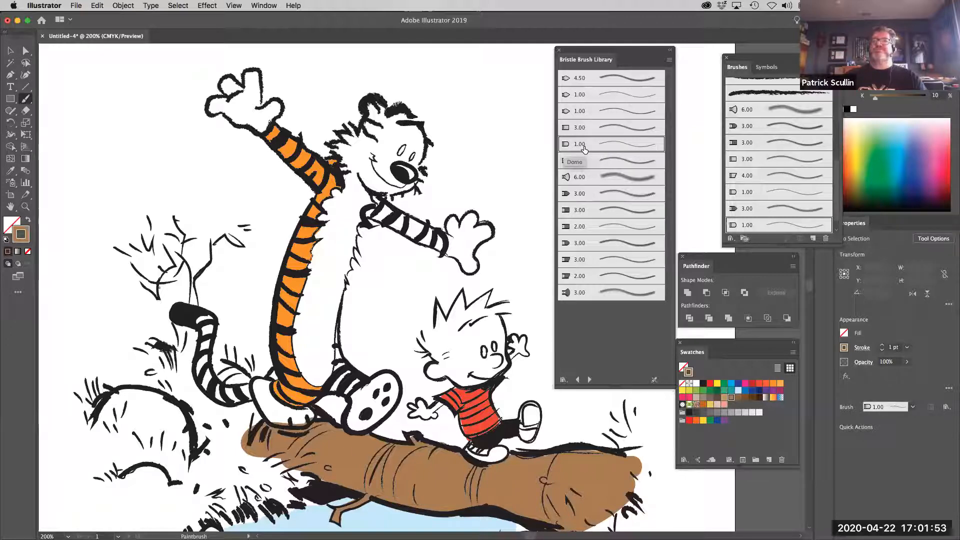
{"action": "left_click", "coordinate": [766, 385]}
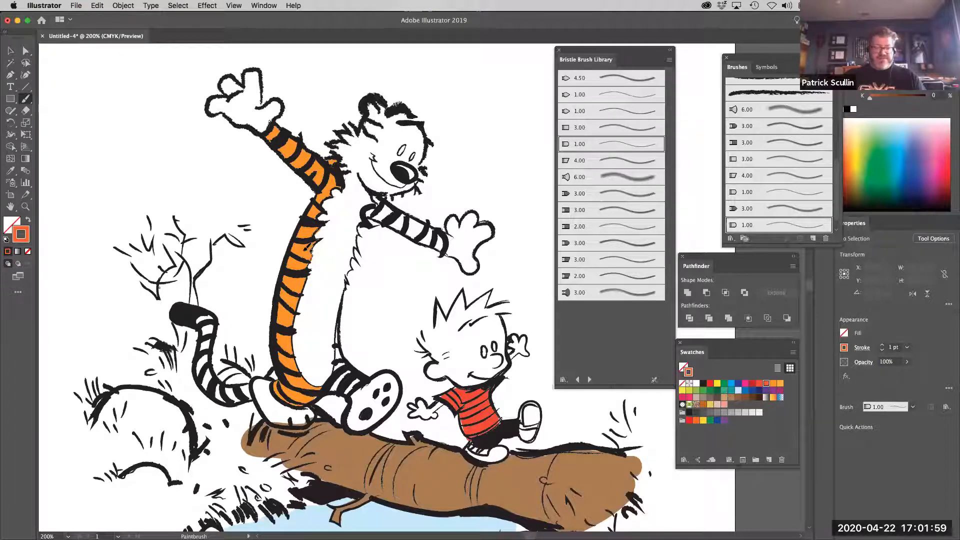
{"action": "key", "text": "super+equal"}
{"action": "key", "text": "super+equal"}
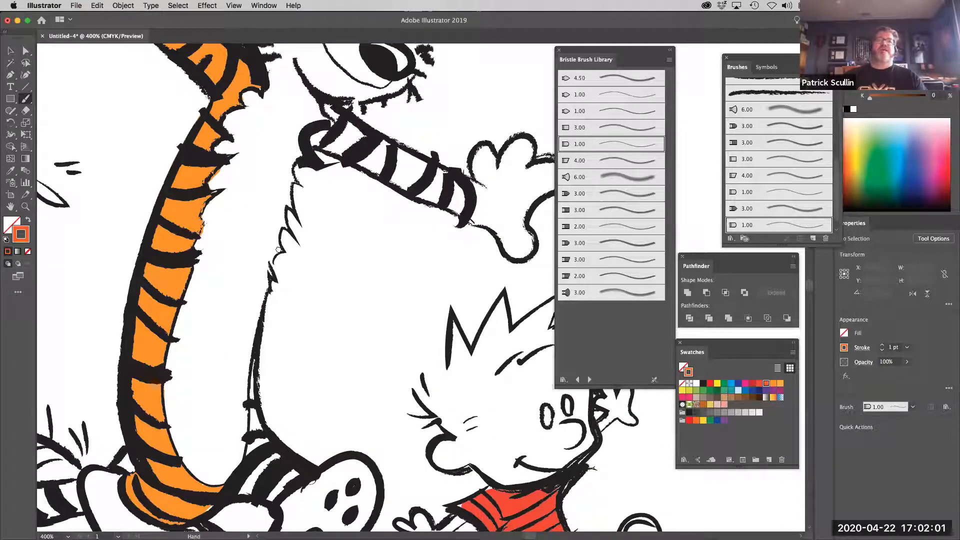
{"action": "left_click_drag", "start_coordinate": [278, 249], "coordinate": [330, 227]}
{"action": "left_click_drag", "start_coordinate": [264, 136], "coordinate": [206, 275]}
{"action": "left_click_drag", "start_coordinate": [226, 225], "coordinate": [206, 292]}
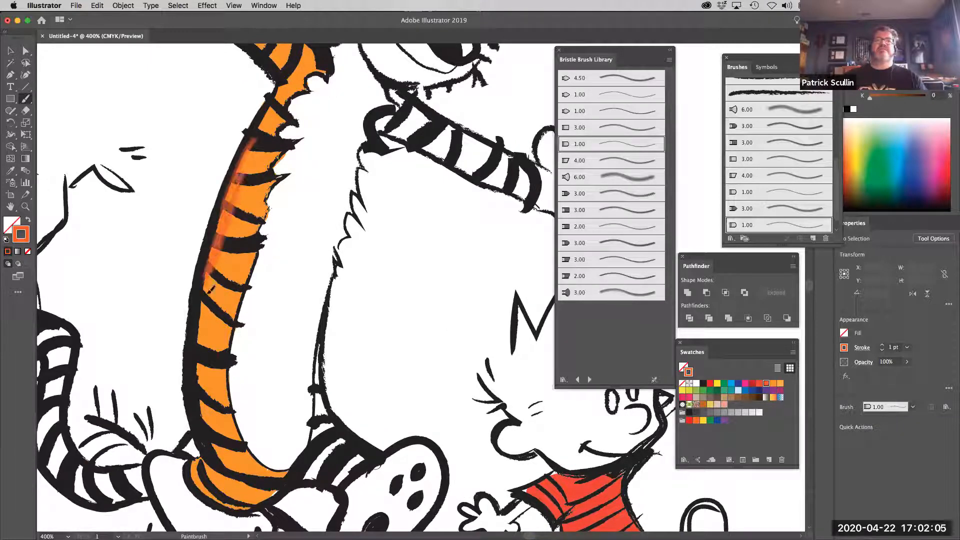
{"action": "key", "text": "super+z"}
{"action": "mouse_move", "coordinate": [253, 159]}
{"action": "left_mouse_down"}
{"action": "mouse_move", "coordinate": [206, 311]}
{"action": "mouse_move", "coordinate": [222, 281]}
{"action": "mouse_move", "coordinate": [197, 349]}
{"action": "left_mouse_up"}
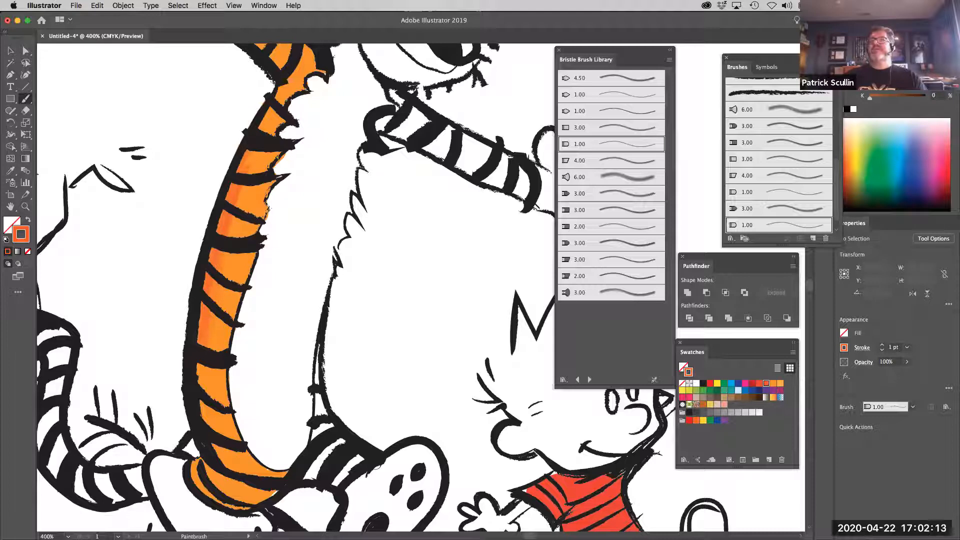
Check that the Detail layer is active and deepen the shading along the tiger's upper back with the red-orange swatch
{"action": "key", "text": "F7"}
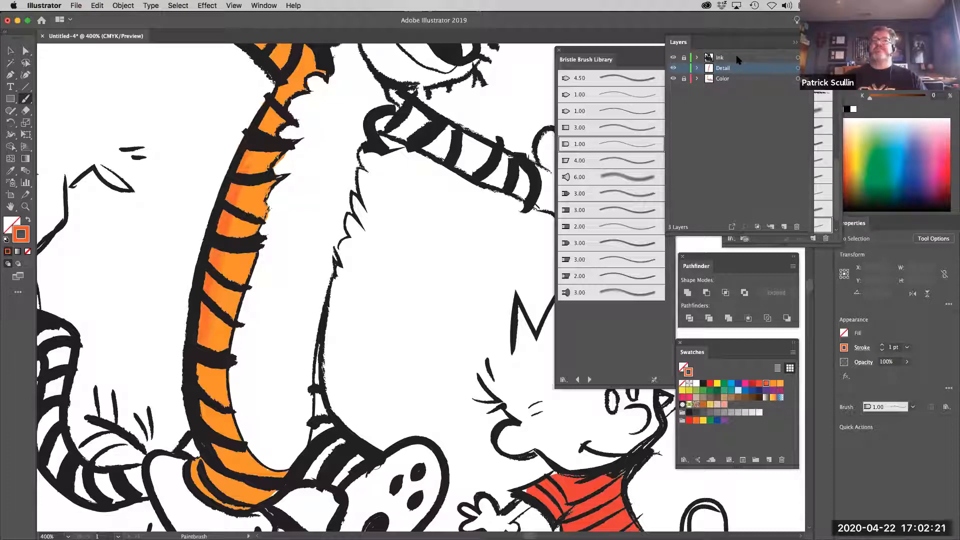
{"action": "left_click", "coordinate": [759, 384]}
{"action": "left_click_drag", "start_coordinate": [231, 197], "coordinate": [207, 289]}
{"action": "left_click_drag", "start_coordinate": [225, 218], "coordinate": [209, 293]}
Continue the red-orange bristle shading down the tiger's lower back and around its hip and thigh
{"action": "mouse_move", "coordinate": [218, 256]}
{"action": "left_mouse_down"}
{"action": "mouse_move", "coordinate": [207, 327]}
{"action": "mouse_move", "coordinate": [206, 295]}
{"action": "mouse_move", "coordinate": [207, 397]}
{"action": "mouse_move", "coordinate": [202, 367]}
{"action": "mouse_move", "coordinate": [198, 390]}
{"action": "mouse_move", "coordinate": [204, 396]}
{"action": "mouse_move", "coordinate": [221, 320]}
{"action": "mouse_move", "coordinate": [211, 304]}
{"action": "mouse_move", "coordinate": [216, 362]}
{"action": "mouse_move", "coordinate": [216, 319]}
{"action": "mouse_move", "coordinate": [245, 366]}
{"action": "mouse_move", "coordinate": [235, 376]}
{"action": "mouse_move", "coordinate": [226, 341]}
{"action": "mouse_move", "coordinate": [268, 393]}
{"action": "left_mouse_up"}
{"action": "mouse_move", "coordinate": [217, 369]}
{"action": "left_mouse_down"}
{"action": "mouse_move", "coordinate": [272, 392]}
{"action": "mouse_move", "coordinate": [246, 384]}
{"action": "mouse_move", "coordinate": [286, 391]}
{"action": "mouse_move", "coordinate": [262, 398]}
{"action": "mouse_move", "coordinate": [218, 378]}
{"action": "mouse_move", "coordinate": [274, 403]}
{"action": "mouse_move", "coordinate": [227, 384]}
{"action": "mouse_move", "coordinate": [250, 398]}
{"action": "left_mouse_up"}
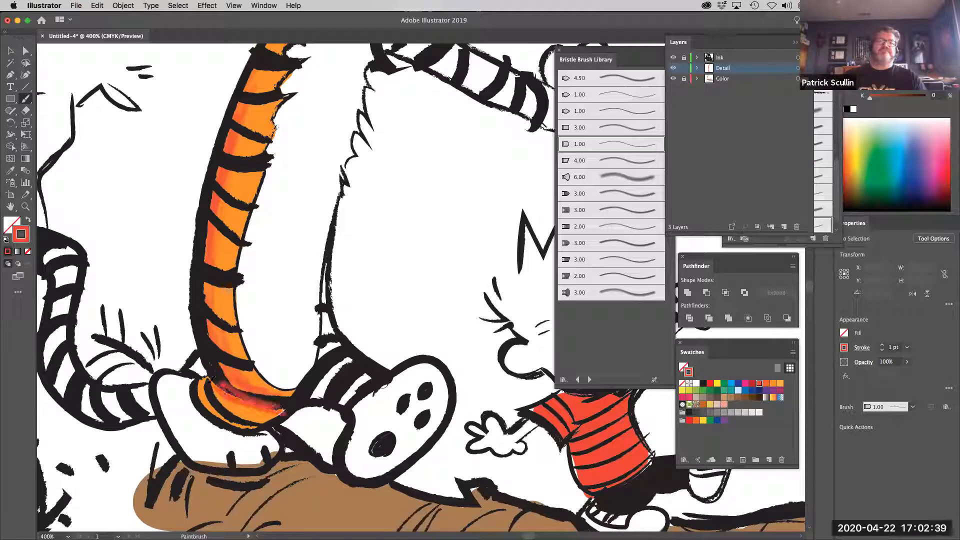
{"action": "left_click_drag", "start_coordinate": [284, 412], "coordinate": [286, 413]}
{"action": "left_click_drag", "start_coordinate": [210, 387], "coordinate": [241, 418]}
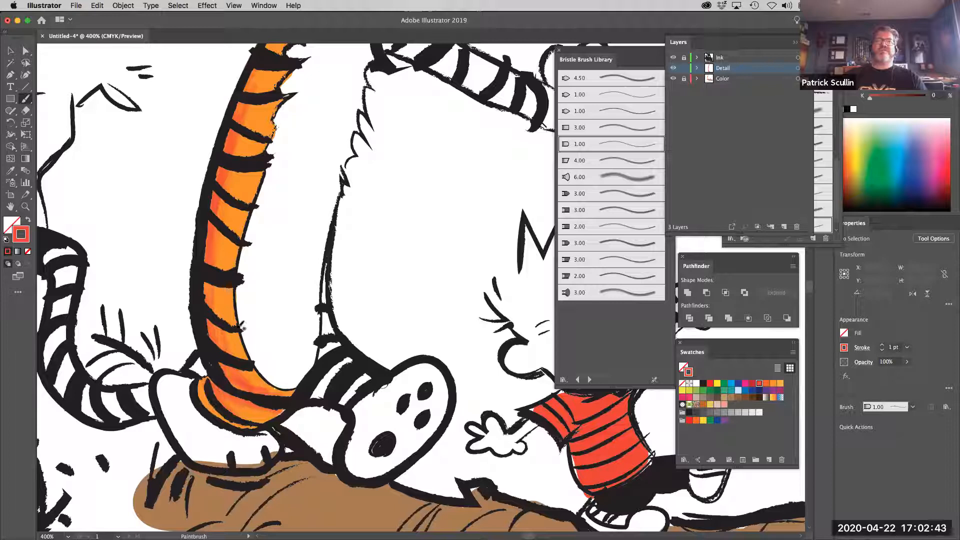
{"action": "left_click_drag", "start_coordinate": [214, 276], "coordinate": [211, 323]}
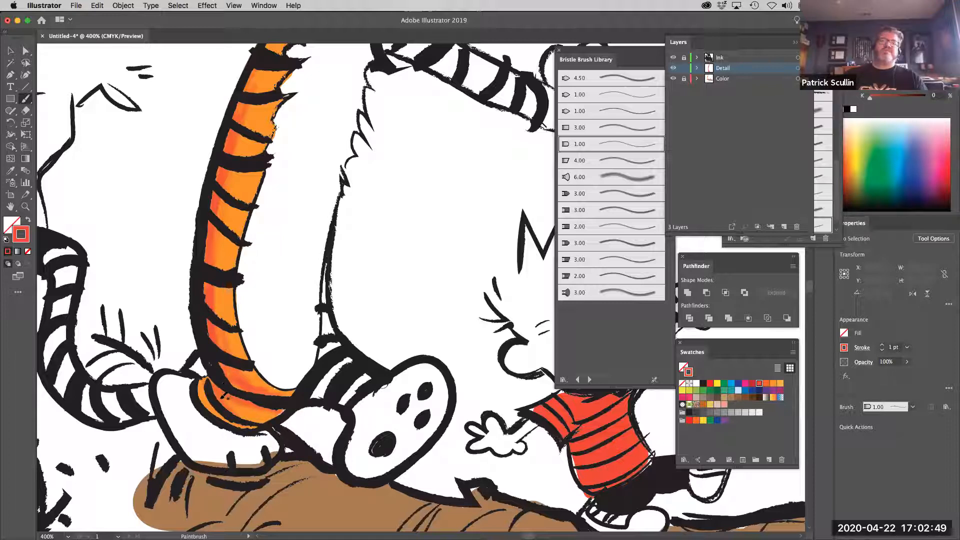
Extend the red-orange bristle shading on the tiger's thigh and up between the stripes along the middle of its back
{"action": "mouse_move", "coordinate": [207, 399]}
{"action": "left_mouse_down"}
{"action": "mouse_move", "coordinate": [210, 415]}
{"action": "mouse_move", "coordinate": [204, 384]}
{"action": "left_mouse_up"}
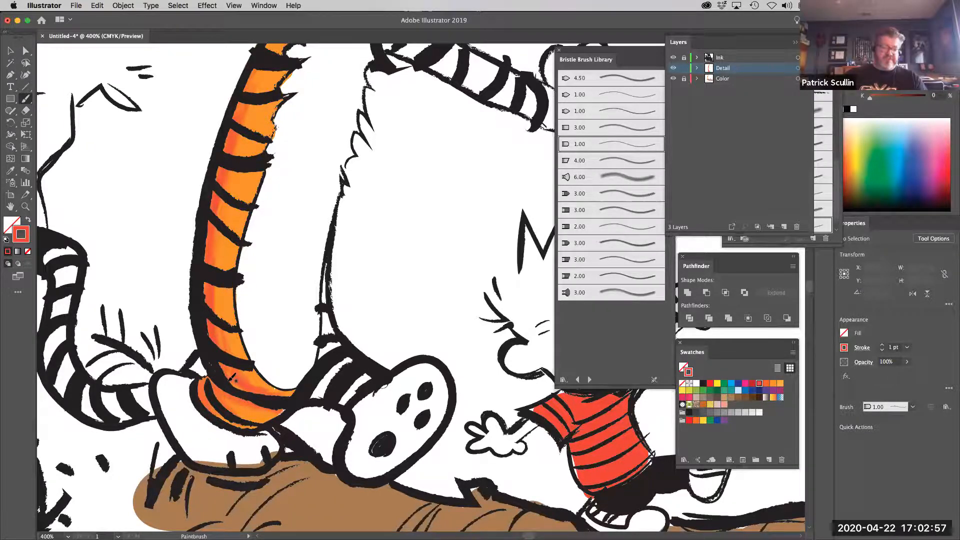
{"action": "key", "text": "super+equal"}
{"action": "key", "text": "super+equal"}
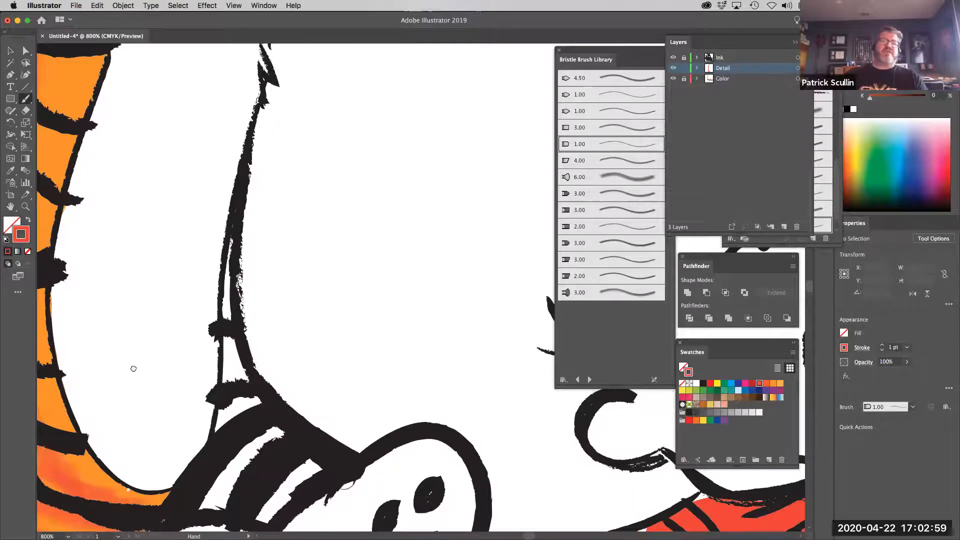
{"action": "left_click_drag", "start_coordinate": [133, 367], "coordinate": [307, 364]}
{"action": "mouse_move", "coordinate": [187, 274]}
{"action": "left_mouse_down"}
{"action": "mouse_move", "coordinate": [191, 369]}
{"action": "mouse_move", "coordinate": [187, 343]}
{"action": "mouse_move", "coordinate": [204, 409]}
{"action": "left_mouse_up"}
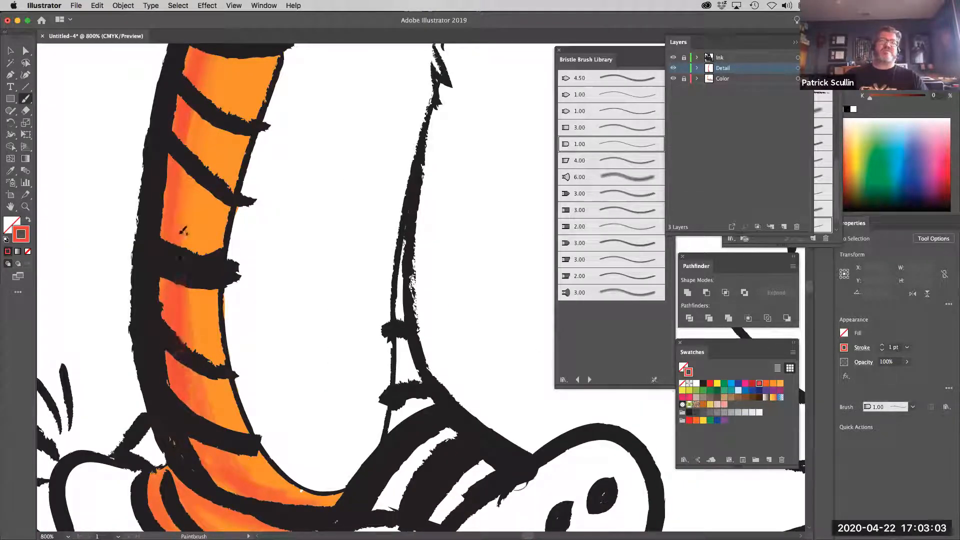
{"action": "mouse_move", "coordinate": [183, 172]}
{"action": "left_mouse_down"}
{"action": "mouse_move", "coordinate": [185, 266]}
{"action": "mouse_move", "coordinate": [189, 242]}
{"action": "left_mouse_up"}
{"action": "left_click_drag", "start_coordinate": [196, 171], "coordinate": [195, 250]}
{"action": "left_click_drag", "start_coordinate": [209, 185], "coordinate": [234, 308]}
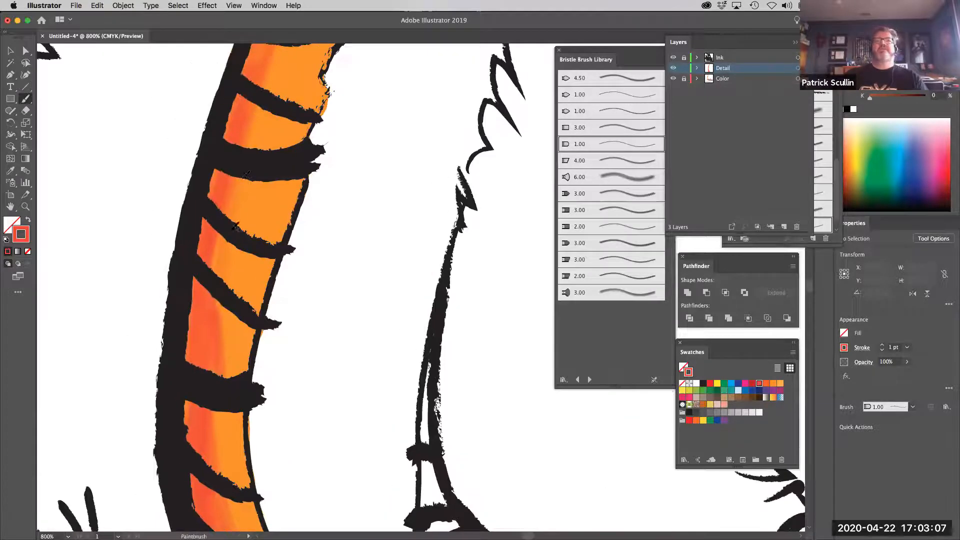
{"action": "left_click_drag", "start_coordinate": [249, 167], "coordinate": [248, 245]}
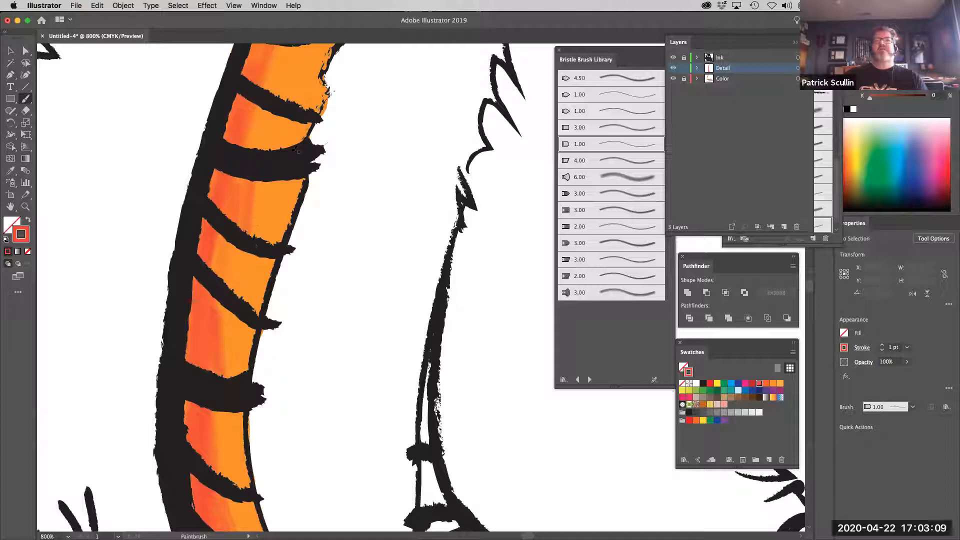
Switch to Outline view, delete the short stray brush stroke between two of the tiger's back stripes, and return to Preview
{"action": "left_click", "coordinate": [233, 6]}
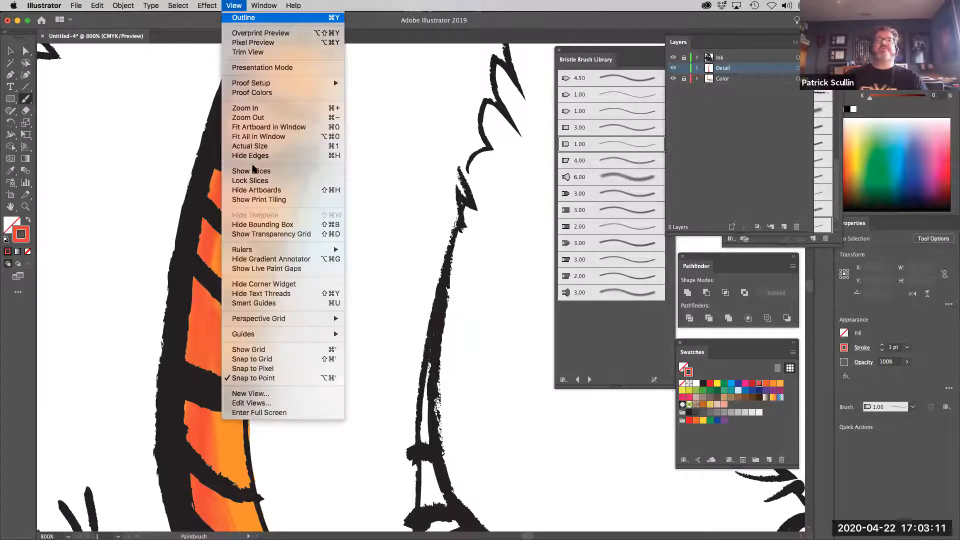
{"action": "left_click", "coordinate": [240, 15]}
{"action": "left_click_drag", "start_coordinate": [239, 244], "coordinate": [240, 315]}
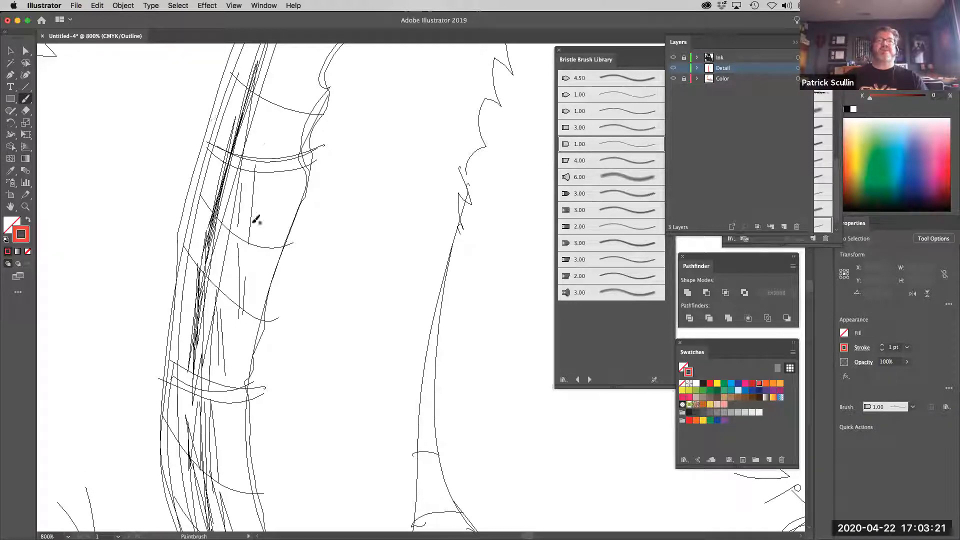
{"action": "key", "text": "a"}
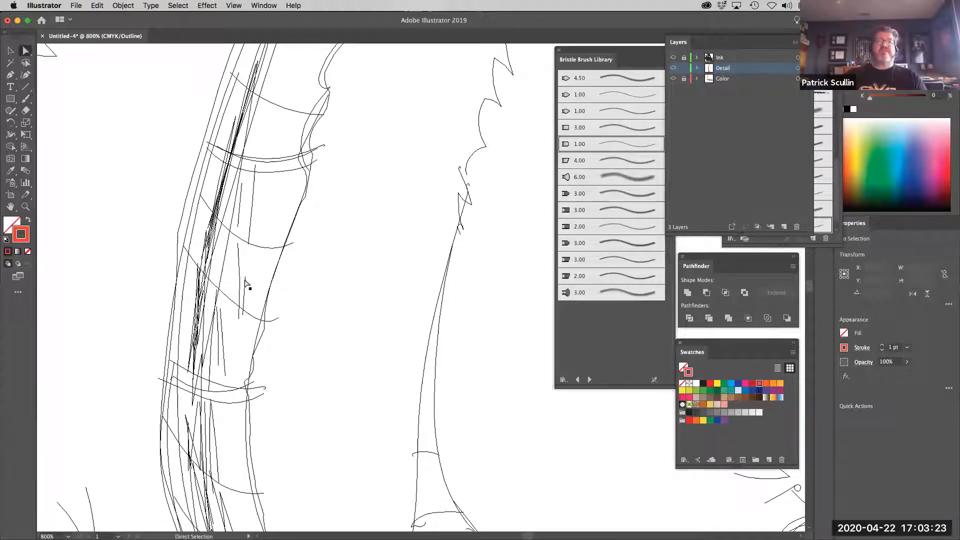
{"action": "left_click", "coordinate": [244, 295]}
{"action": "left_click", "coordinate": [302, 285]}
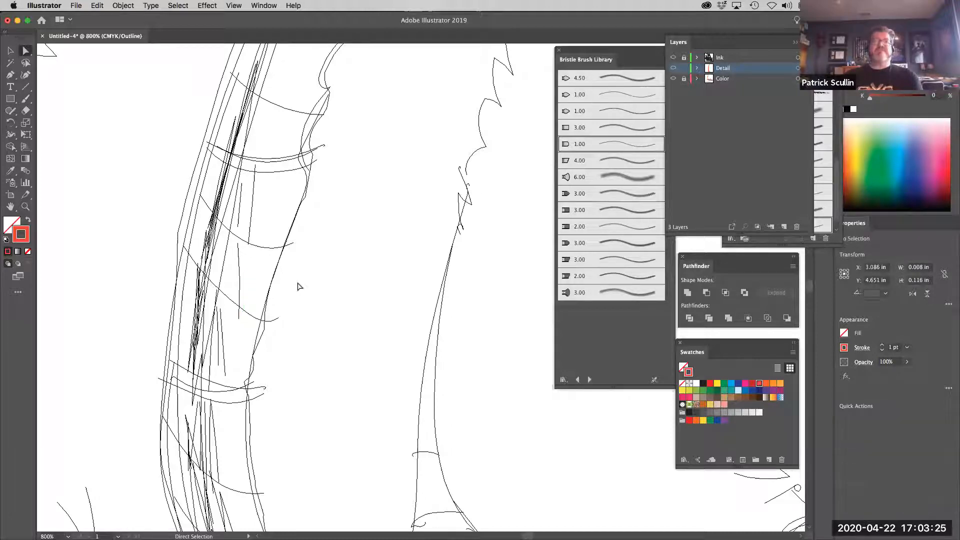
{"action": "left_click", "coordinate": [237, 6]}
{"action": "left_click", "coordinate": [245, 19]}
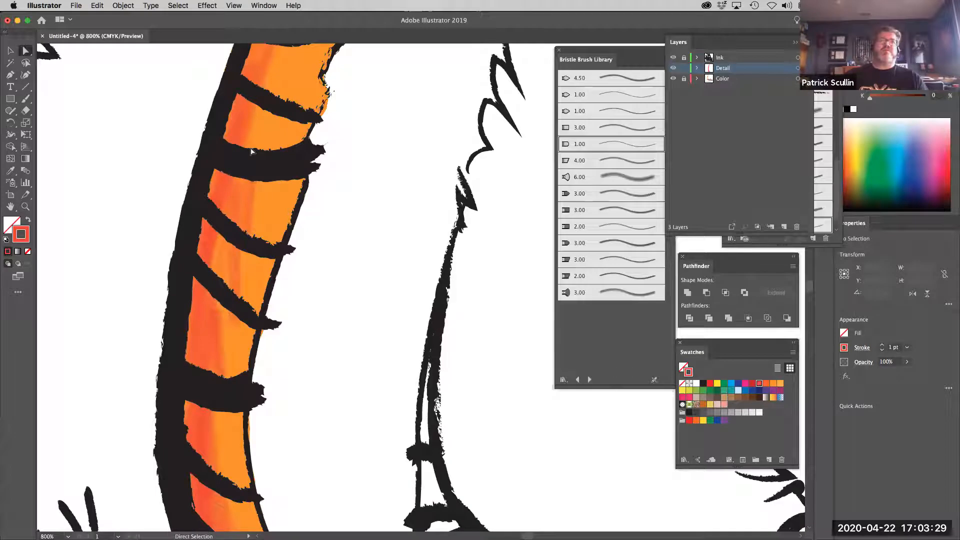
Widen the red-orange bristle shading between two upper back stripes with the Paintbrush tool
{"action": "left_click", "coordinate": [26, 99]}
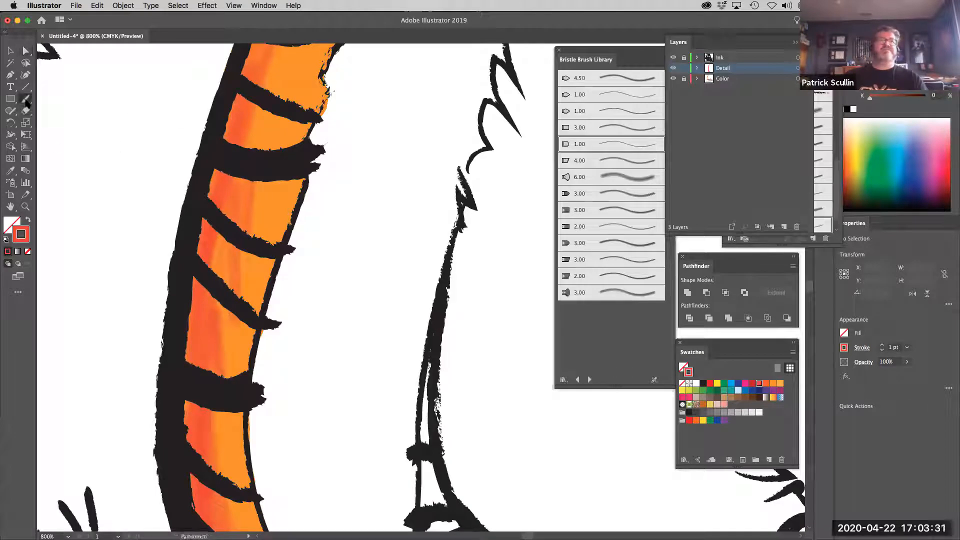
{"action": "mouse_move", "coordinate": [260, 110]}
{"action": "left_mouse_down"}
{"action": "mouse_move", "coordinate": [241, 170]}
{"action": "mouse_move", "coordinate": [256, 146]}
{"action": "left_mouse_up"}
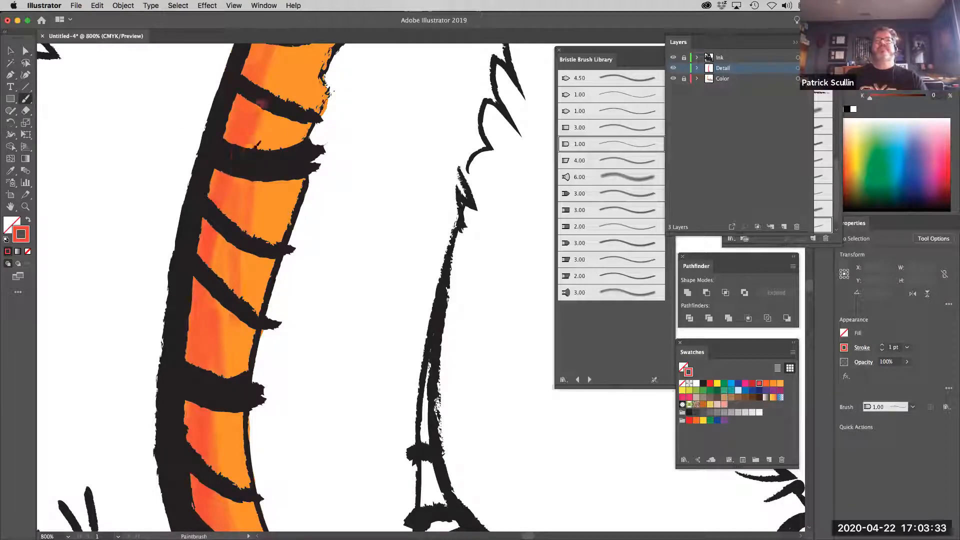
{"action": "left_click_drag", "start_coordinate": [270, 105], "coordinate": [268, 149]}
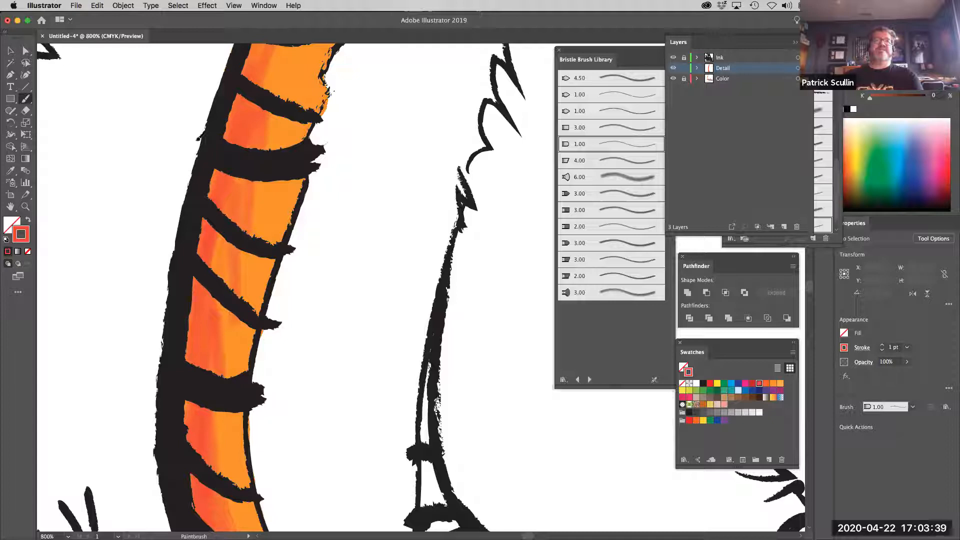
Paint test bristle strokes on the blank area outside the tiger's back and try to remove them with the Eraser tool
{"action": "left_click_drag", "start_coordinate": [198, 138], "coordinate": [125, 260]}
{"action": "left_click_drag", "start_coordinate": [205, 95], "coordinate": [127, 265]}
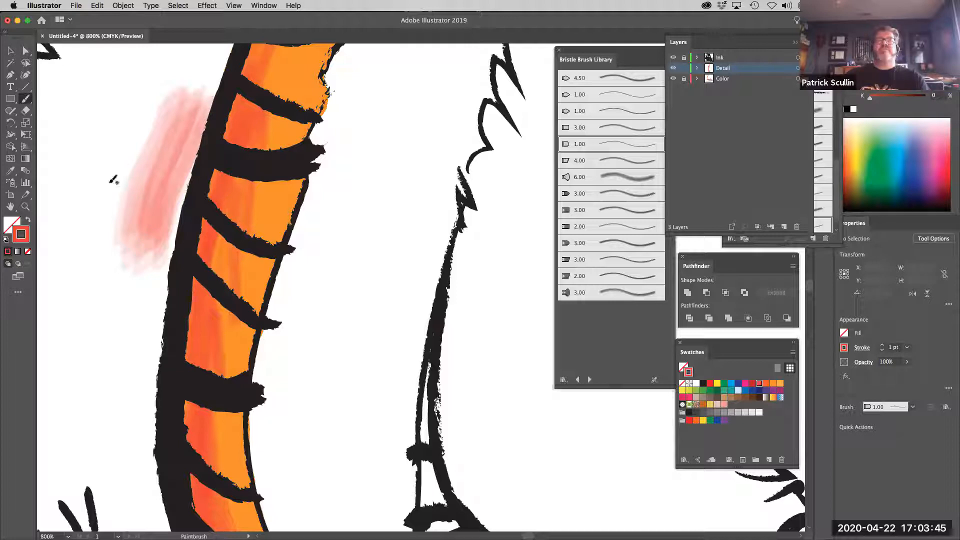
{"action": "left_click", "coordinate": [26, 111]}
{"action": "left_click_drag", "start_coordinate": [169, 95], "coordinate": [121, 181]}
{"action": "mouse_move", "coordinate": [159, 115]}
{"action": "left_mouse_down"}
{"action": "mouse_move", "coordinate": [115, 197]}
{"action": "mouse_move", "coordinate": [64, 244]}
{"action": "mouse_move", "coordinate": [99, 229]}
{"action": "mouse_move", "coordinate": [113, 189]}
{"action": "mouse_move", "coordinate": [120, 265]}
{"action": "left_mouse_up"}
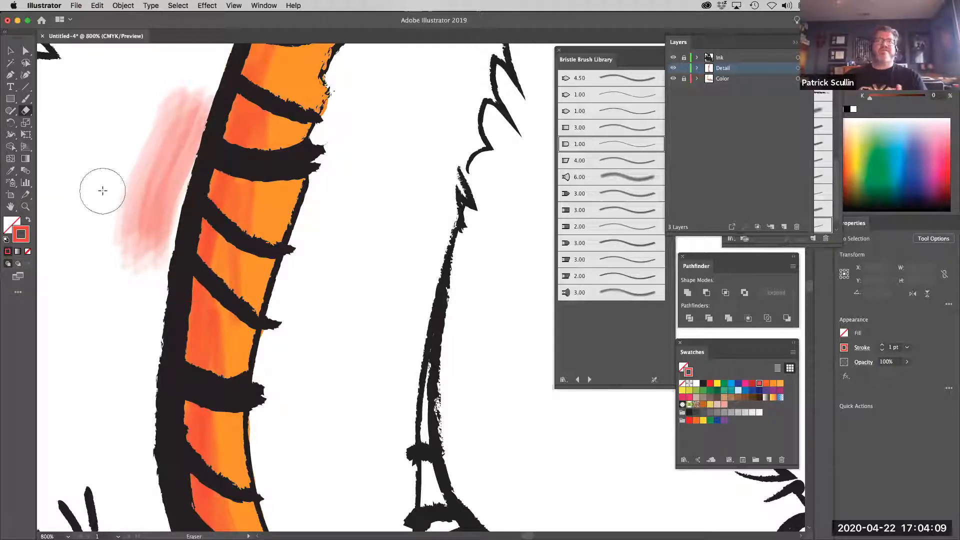
{"action": "mouse_move", "coordinate": [129, 187]}
{"action": "left_mouse_down"}
{"action": "mouse_move", "coordinate": [128, 245]}
{"action": "mouse_move", "coordinate": [107, 278]}
{"action": "left_mouse_up"}
{"action": "mouse_move", "coordinate": [136, 196]}
{"action": "left_mouse_down"}
{"action": "mouse_move", "coordinate": [138, 255]}
{"action": "mouse_move", "coordinate": [97, 287]}
{"action": "left_mouse_up"}
{"action": "mouse_move", "coordinate": [153, 142]}
{"action": "left_mouse_down"}
{"action": "mouse_move", "coordinate": [136, 248]}
{"action": "mouse_move", "coordinate": [116, 278]}
{"action": "left_mouse_up"}
Select the test bristle strokes outside the tiger's back with Direct Selection and delete them
{"action": "left_click", "coordinate": [26, 50]}
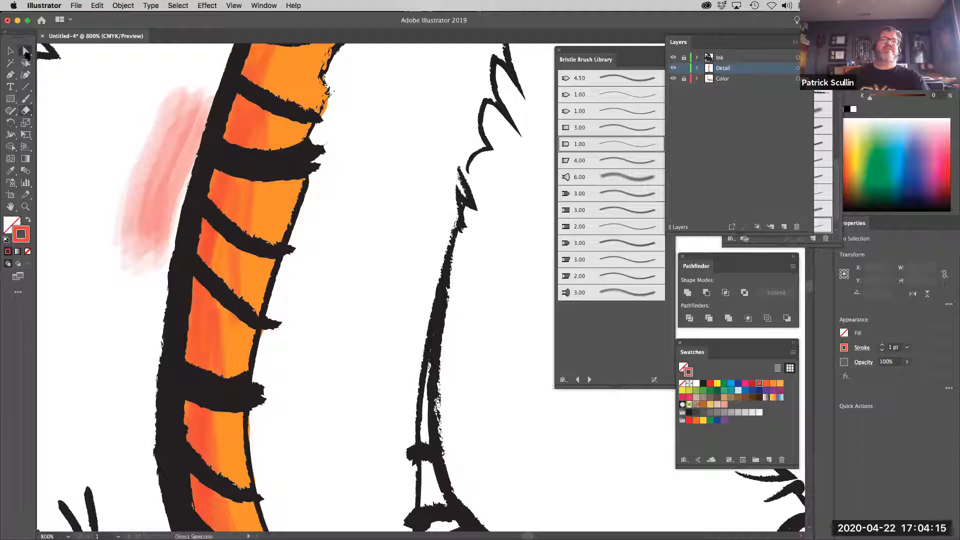
{"action": "left_click", "coordinate": [165, 169]}
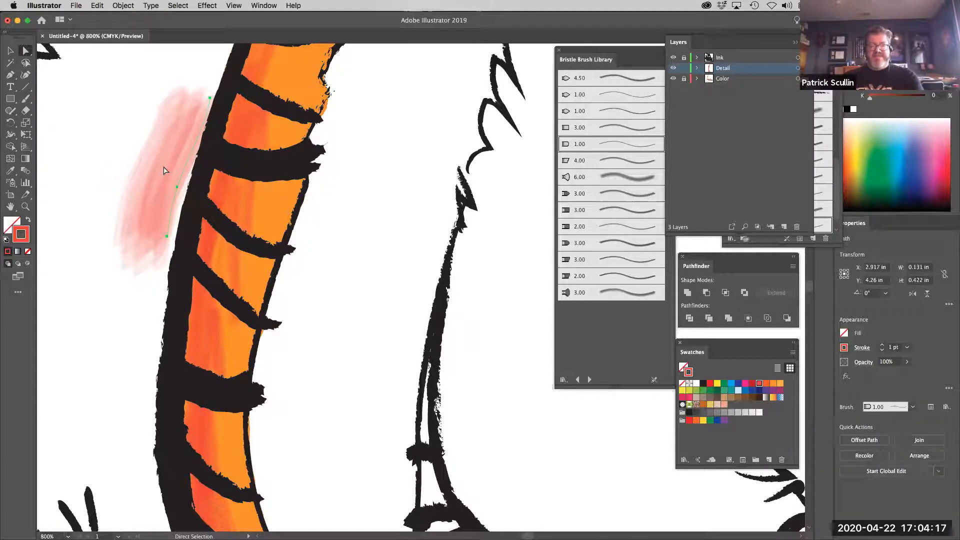
{"action": "key", "text": "Delete"}
Paint red-orange bristle strokes down the inner edge of the tiger's middle back, running past the ink outline
{"action": "left_click", "coordinate": [25, 99]}
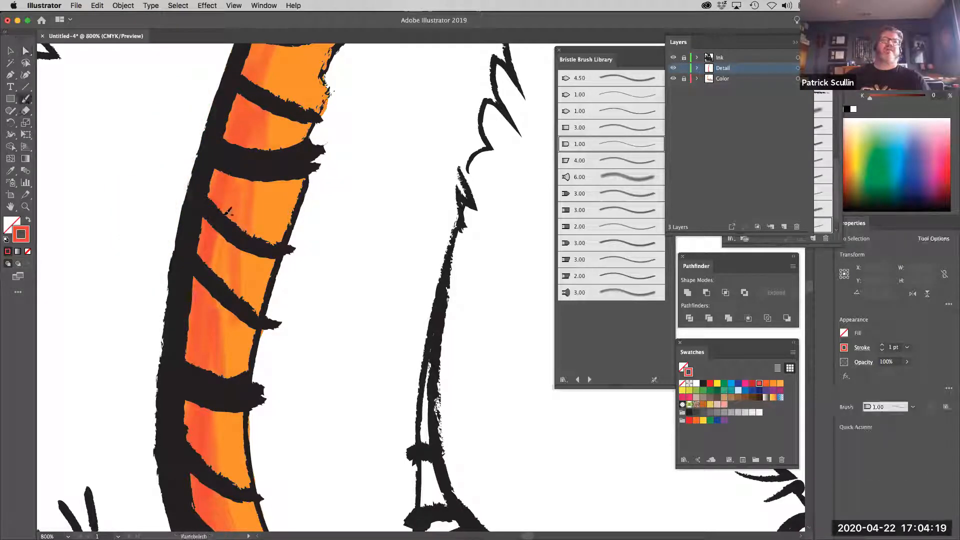
{"action": "left_click_drag", "start_coordinate": [262, 228], "coordinate": [241, 373]}
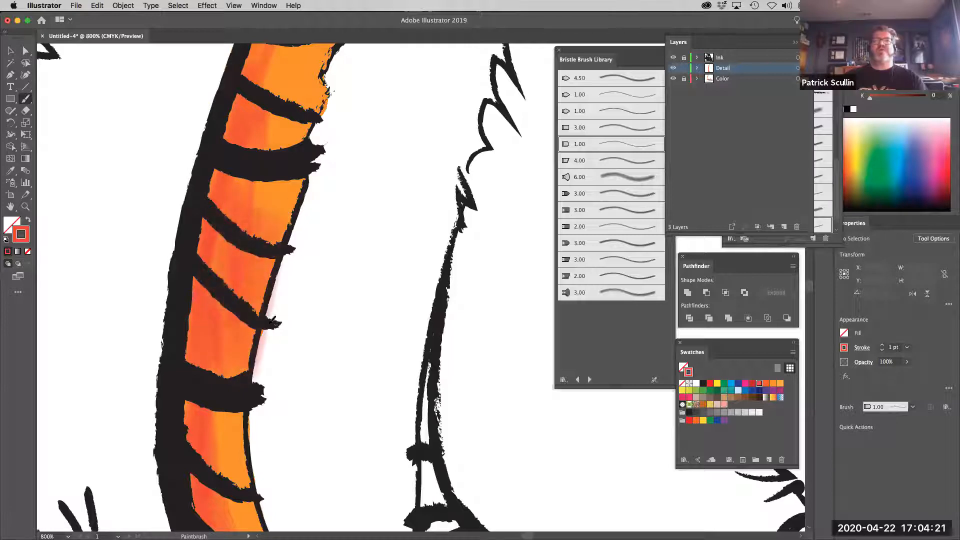
{"action": "left_click_drag", "start_coordinate": [302, 197], "coordinate": [276, 393]}
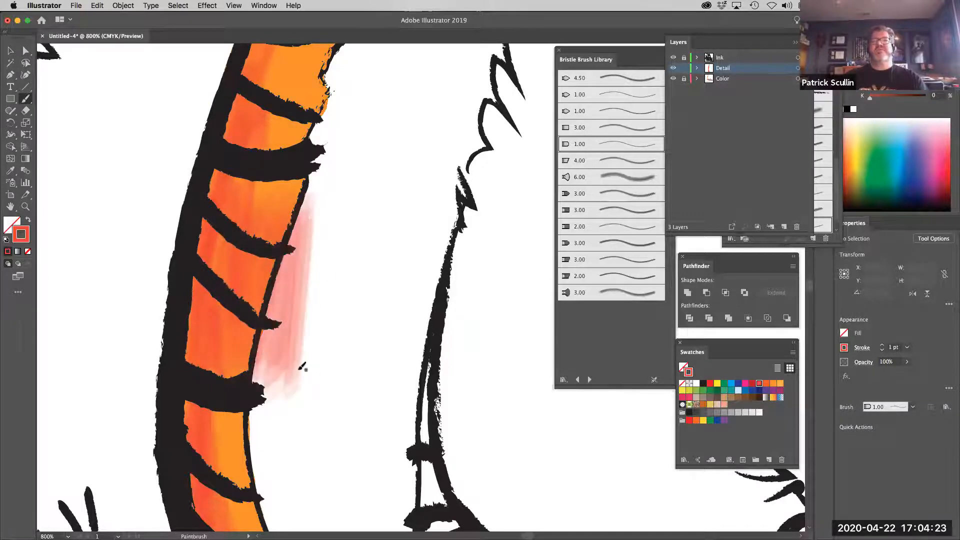
{"action": "left_click_drag", "start_coordinate": [292, 162], "coordinate": [271, 225]}
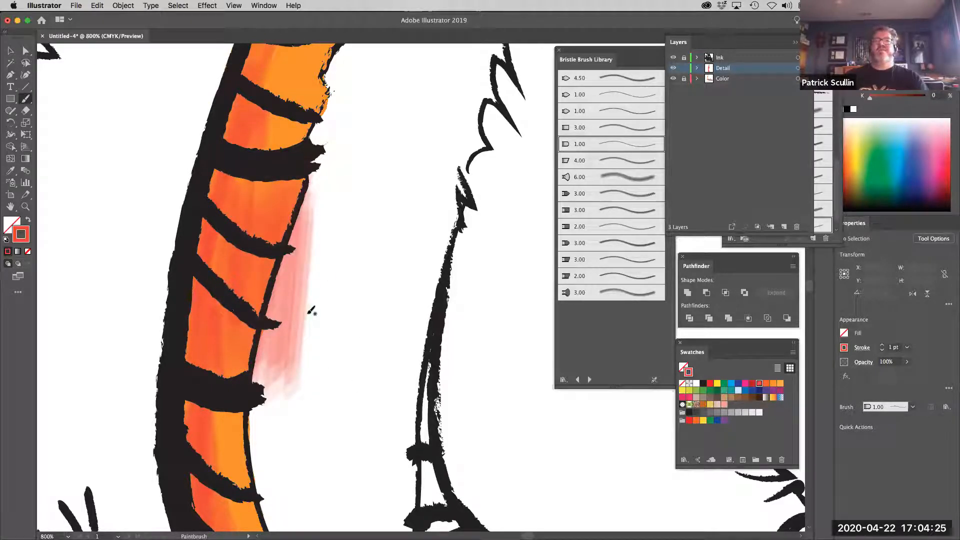
Set the overshooting bristle stroke to 0.5 pt, reshape its anchor points to follow the back's inner edge, and deselect it
{"action": "left_click", "coordinate": [283, 286], "text": "super"}
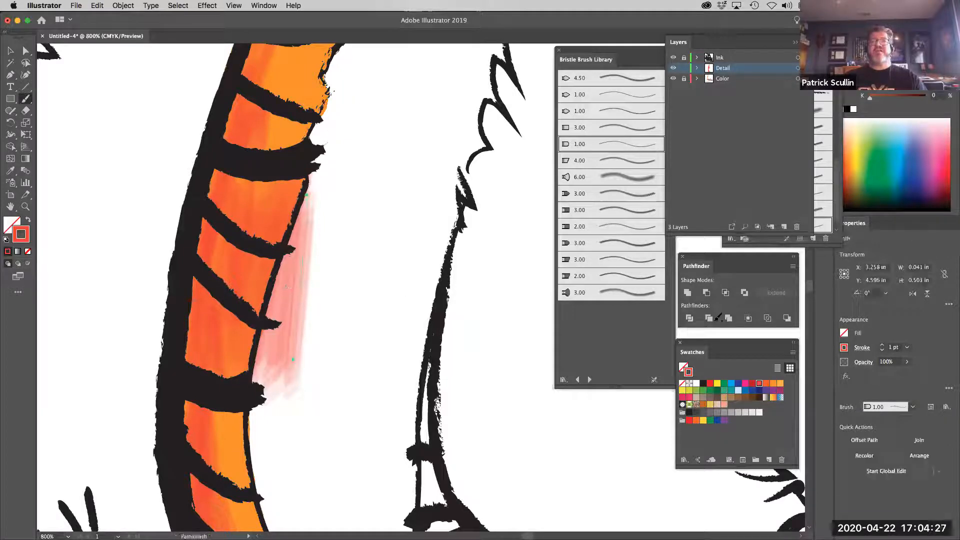
{"action": "left_click", "coordinate": [882, 350]}
{"action": "left_click", "coordinate": [881, 350]}
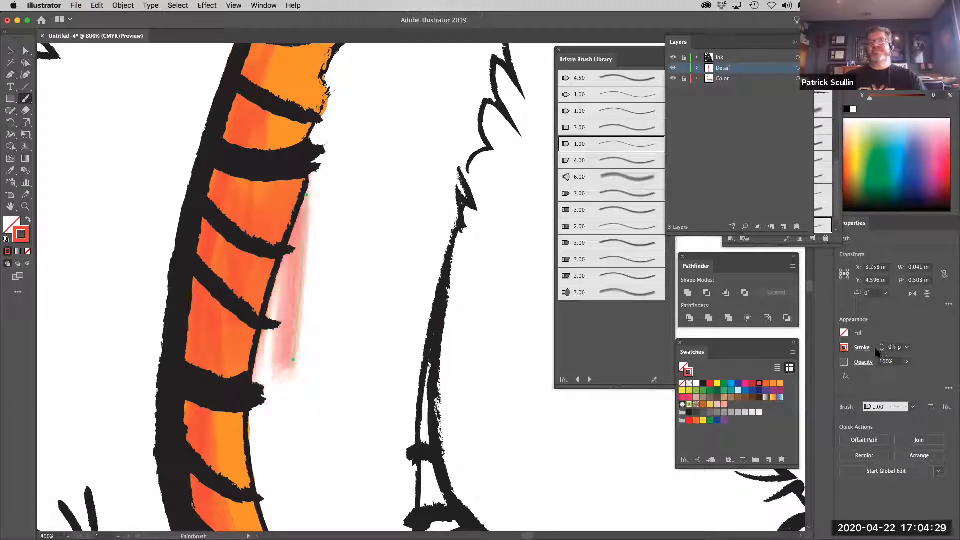
{"action": "left_click_drag", "start_coordinate": [293, 359], "coordinate": [245, 363]}
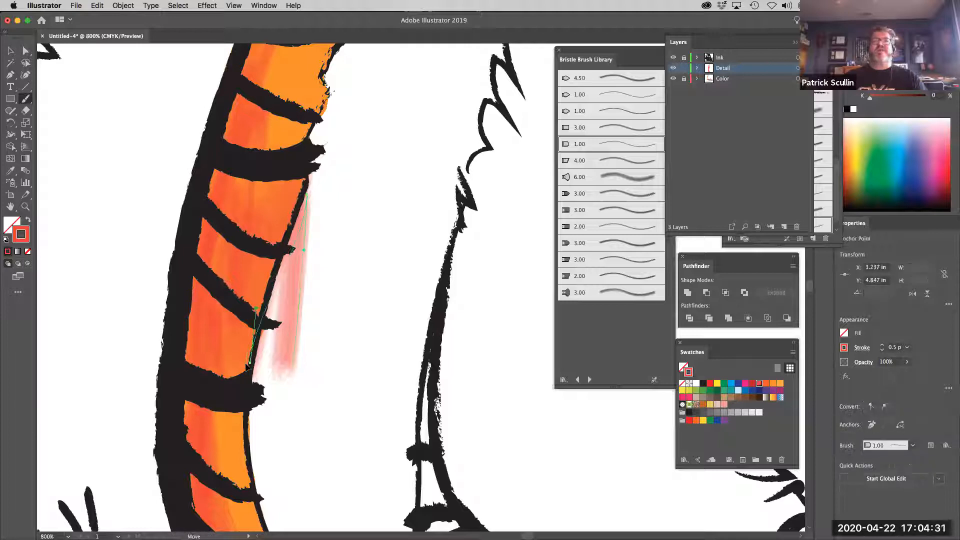
{"action": "left_click_drag", "start_coordinate": [304, 250], "coordinate": [283, 250]}
{"action": "left_click_drag", "start_coordinate": [305, 197], "coordinate": [301, 192]}
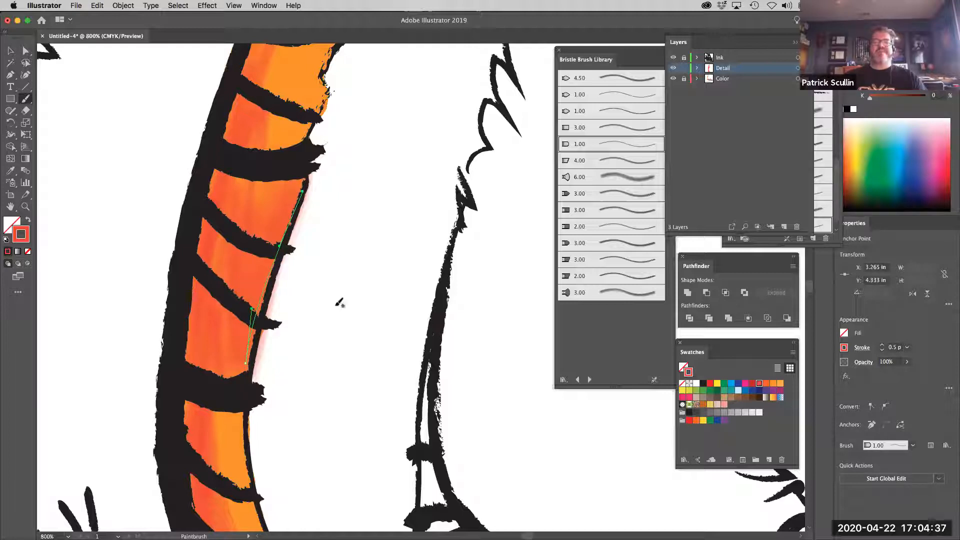
{"action": "key", "text": "super+minus"}
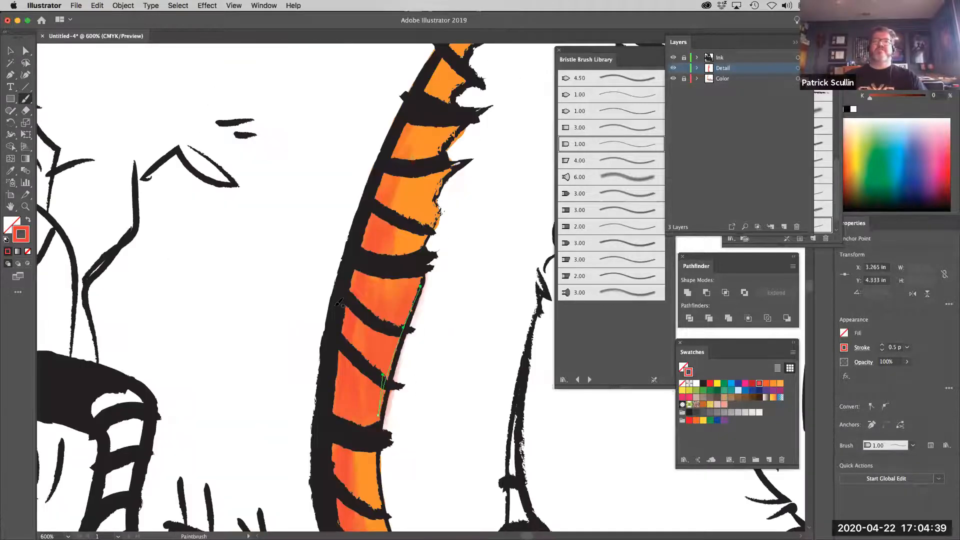
{"action": "scroll", "coordinate": [467, 315], "scroll_direction": "right", "scroll_amount": 5}
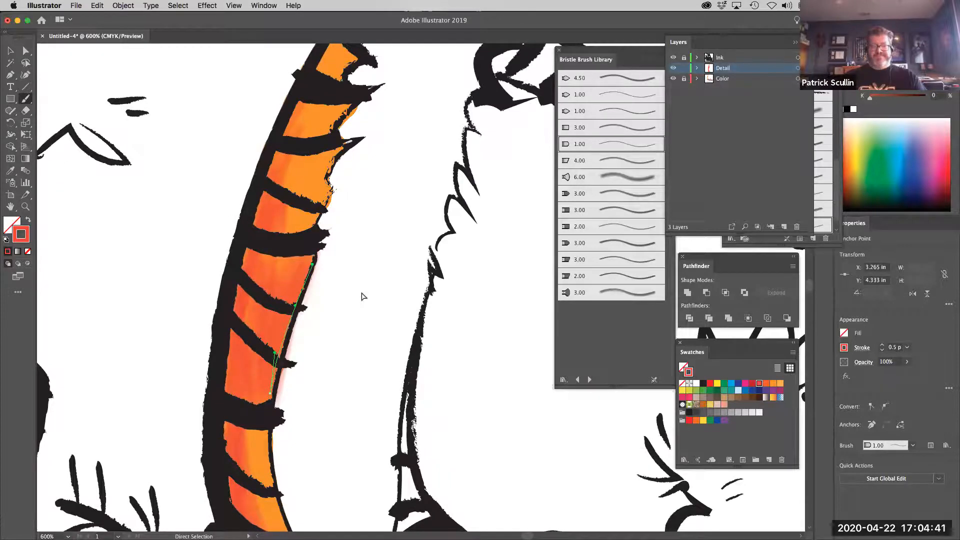
{"action": "scroll", "coordinate": [366, 290], "scroll_direction": "down", "scroll_amount": 10}
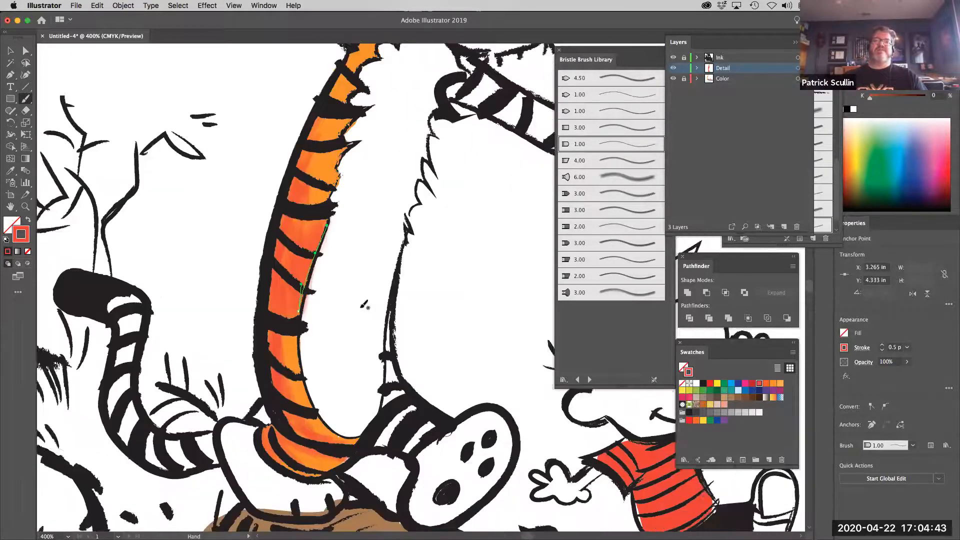
{"action": "key", "text": "super+shift+a"}
Set the stroke to a medium brown and paint bristle shading lengthwise along the lower half of the log
{"action": "key", "text": "space"}
{"action": "left_click_drag", "start_coordinate": [345, 325], "coordinate": [341, 324]}
{"action": "scroll", "coordinate": [342, 324], "scroll_direction": "down", "scroll_amount": 5}
{"action": "scroll", "coordinate": [341, 324], "scroll_direction": "right", "scroll_amount": 4}
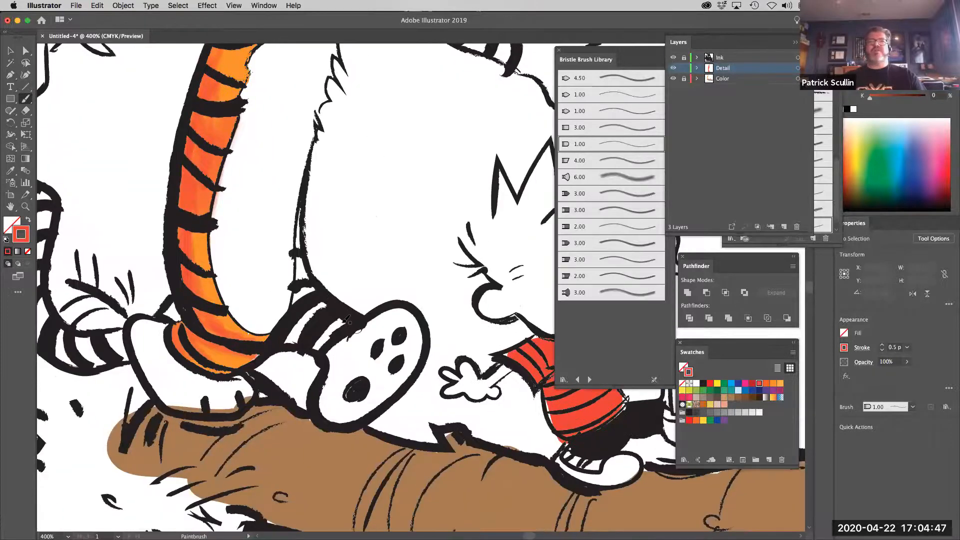
{"action": "key", "text": "a"}
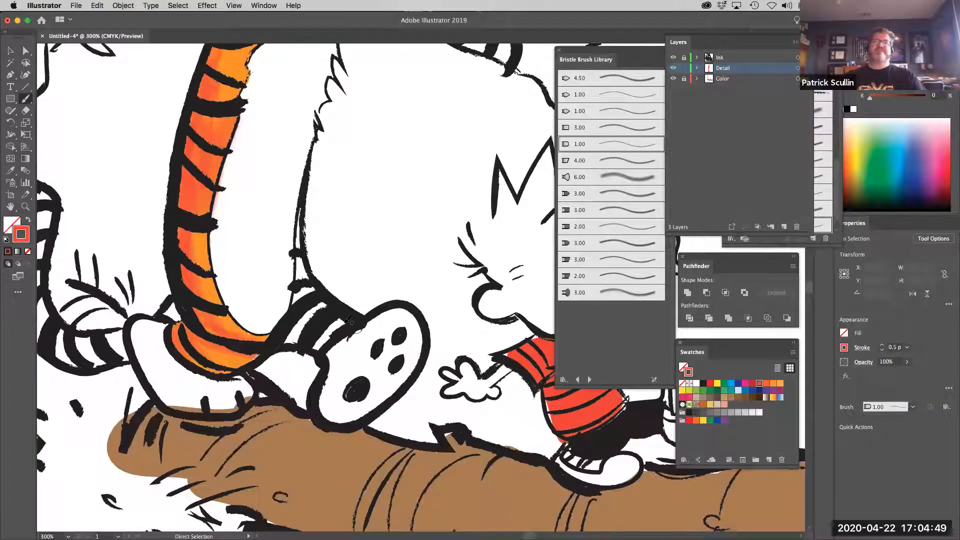
{"action": "key", "text": "super+minus"}
{"action": "mouse_move", "coordinate": [254, 256]}
{"action": "left_mouse_down"}
{"action": "mouse_move", "coordinate": [166, 184]}
{"action": "mouse_move", "coordinate": [169, 176]}
{"action": "left_mouse_up"}
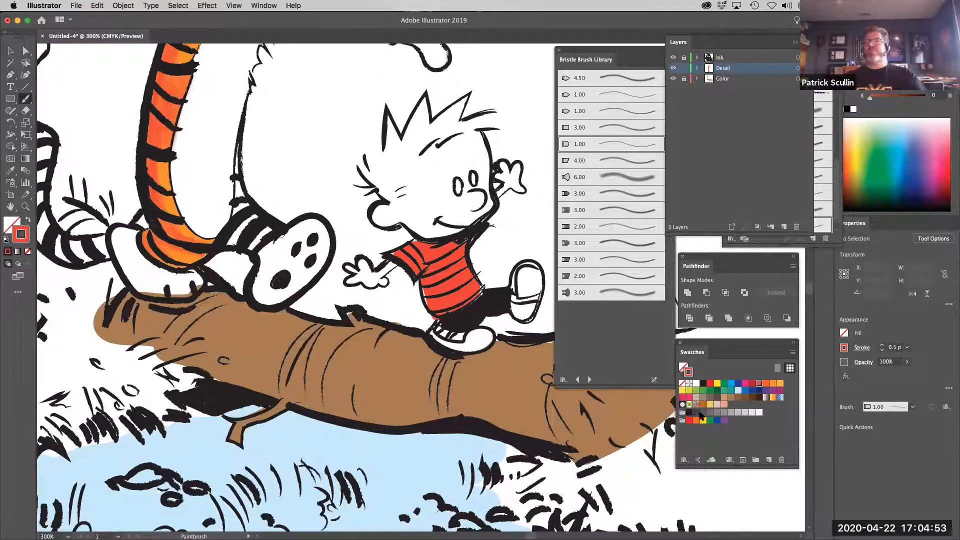
{"action": "left_click", "coordinate": [738, 398]}
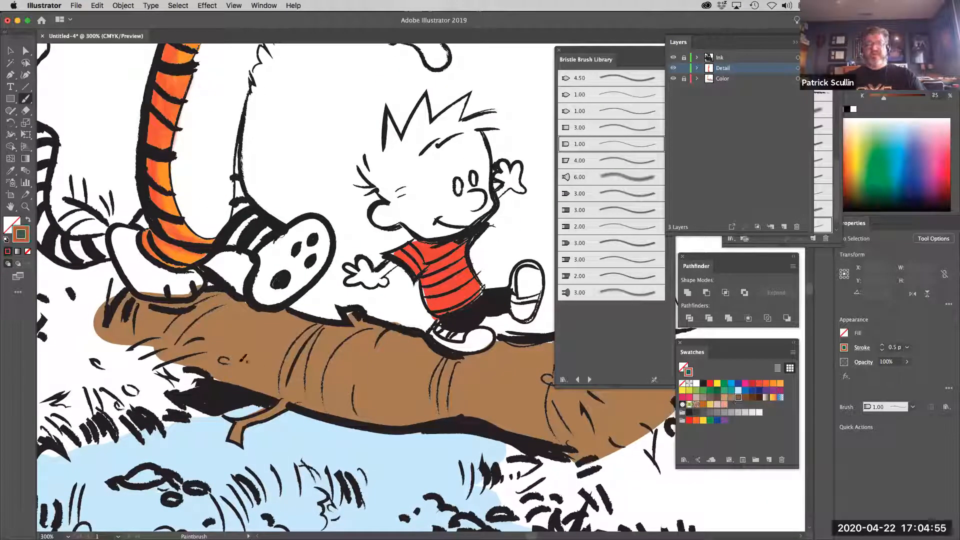
{"action": "left_click_drag", "start_coordinate": [240, 370], "coordinate": [402, 403]}
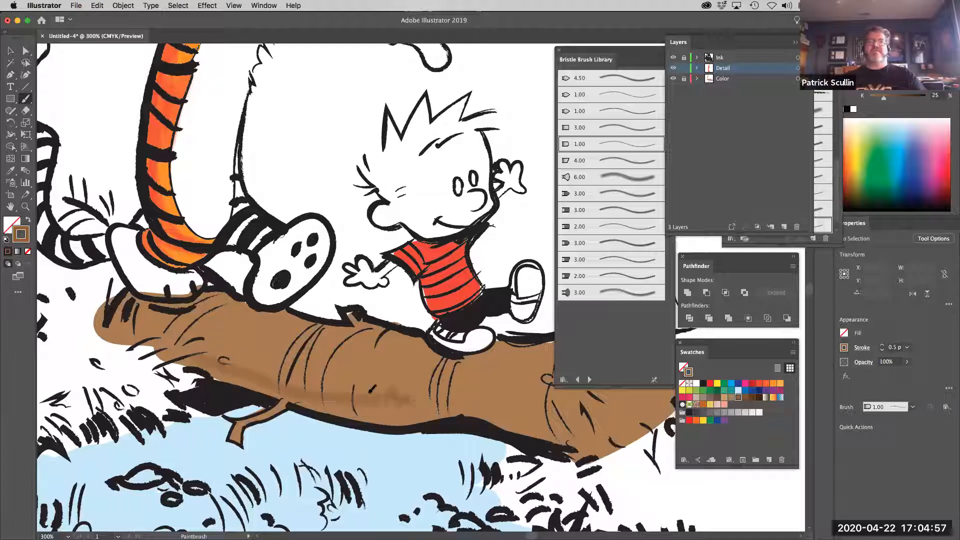
{"action": "mouse_move", "coordinate": [246, 367]}
{"action": "left_mouse_down"}
{"action": "mouse_move", "coordinate": [398, 409]}
{"action": "mouse_move", "coordinate": [263, 372]}
{"action": "mouse_move", "coordinate": [416, 410]}
{"action": "mouse_move", "coordinate": [454, 398]}
{"action": "mouse_move", "coordinate": [378, 415]}
{"action": "mouse_move", "coordinate": [491, 400]}
{"action": "mouse_move", "coordinate": [478, 406]}
{"action": "mouse_move", "coordinate": [550, 434]}
{"action": "left_mouse_up"}
{"action": "mouse_move", "coordinate": [484, 411]}
{"action": "left_mouse_down"}
{"action": "mouse_move", "coordinate": [594, 444]}
{"action": "mouse_move", "coordinate": [575, 432]}
{"action": "mouse_move", "coordinate": [551, 384]}
{"action": "mouse_move", "coordinate": [558, 435]}
{"action": "left_mouse_up"}
Add medium brown bristle strokes across the log's middle and around its end beneath the tiger's rear foot
{"action": "left_click_drag", "start_coordinate": [336, 401], "coordinate": [366, 343]}
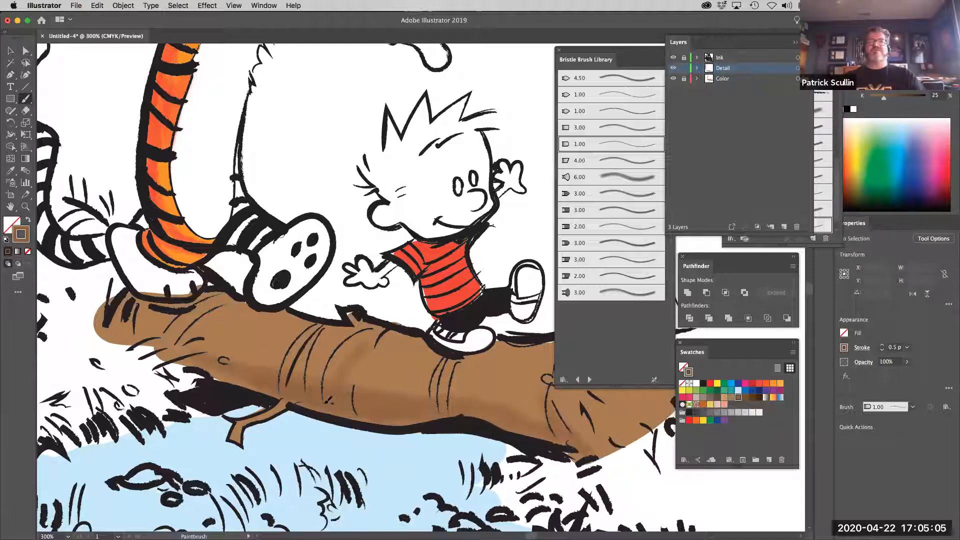
{"action": "mouse_move", "coordinate": [225, 359]}
{"action": "left_mouse_down"}
{"action": "mouse_move", "coordinate": [185, 340]}
{"action": "mouse_move", "coordinate": [125, 341]}
{"action": "left_mouse_up"}
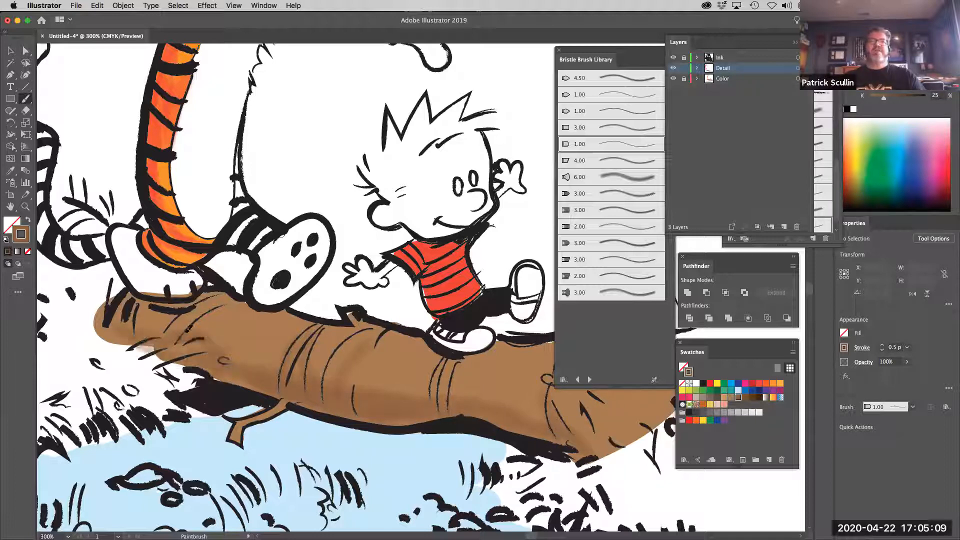
{"action": "left_click_drag", "start_coordinate": [141, 303], "coordinate": [211, 302]}
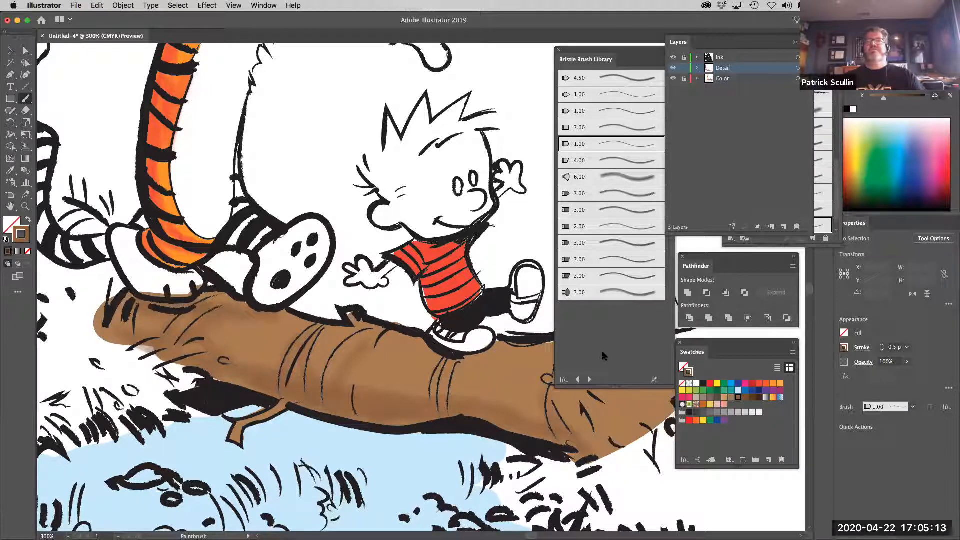
Choose a darker brown stroke color and deepen the shading along the log's bottom edge and up across its middle
{"action": "left_click", "coordinate": [745, 397]}
{"action": "left_click_drag", "start_coordinate": [185, 370], "coordinate": [382, 420]}
{"action": "left_click_drag", "start_coordinate": [280, 404], "coordinate": [445, 422]}
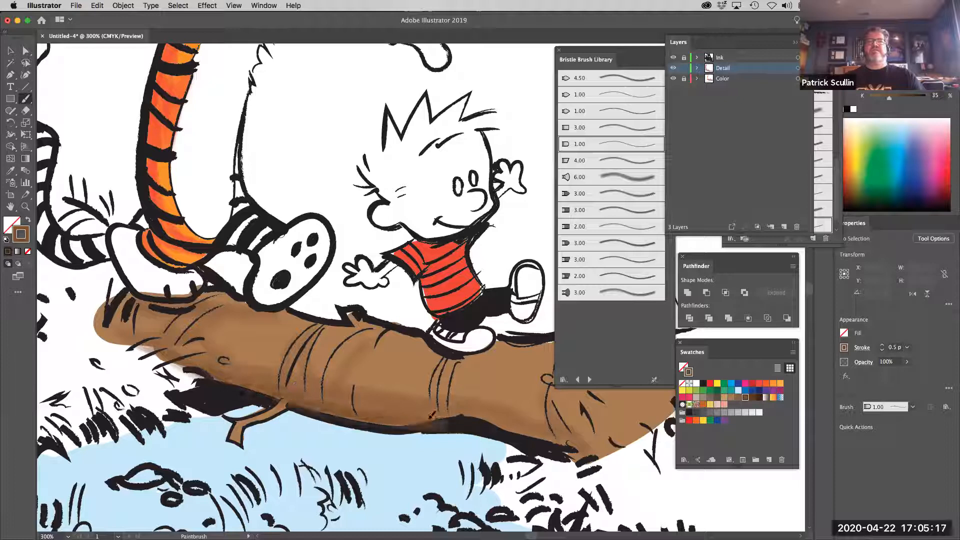
{"action": "left_click_drag", "start_coordinate": [349, 413], "coordinate": [372, 357]}
{"action": "mouse_move", "coordinate": [328, 395]}
{"action": "left_mouse_down"}
{"action": "mouse_move", "coordinate": [353, 370]}
{"action": "mouse_move", "coordinate": [318, 408]}
{"action": "mouse_move", "coordinate": [329, 355]}
{"action": "left_mouse_up"}
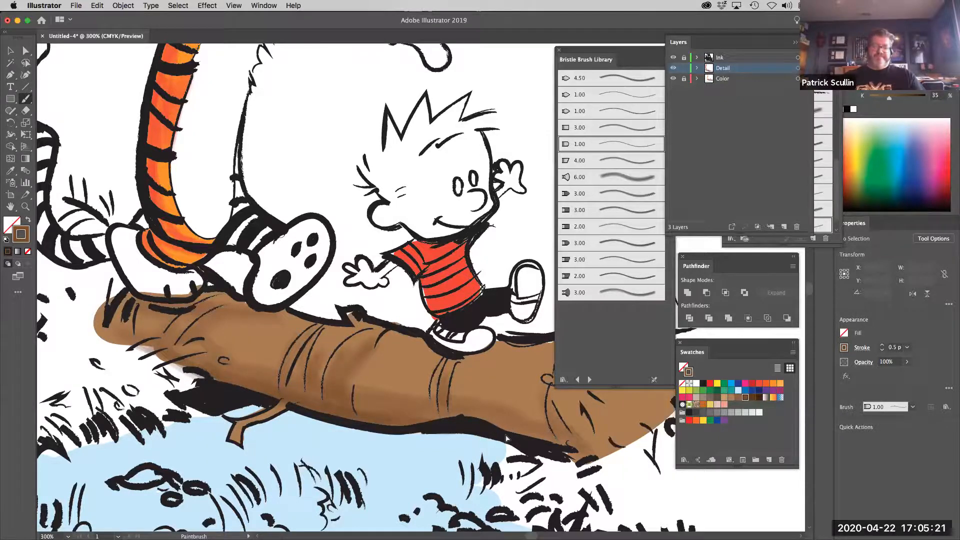
Paint longer dark brown bristle strokes along the log's underside, from below the boy back to the end under the tiger
{"action": "key", "text": "super+minus"}
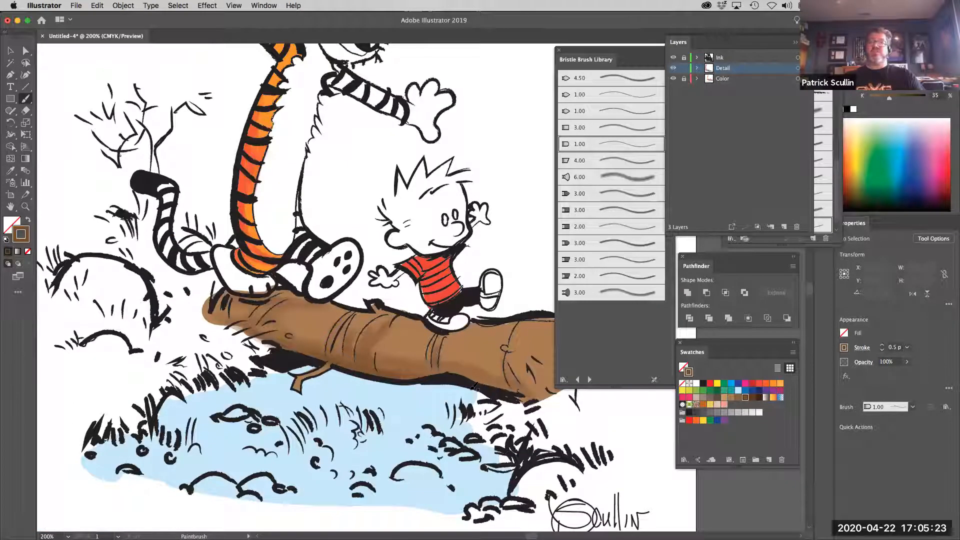
{"action": "left_click_drag", "start_coordinate": [443, 345], "coordinate": [393, 347]}
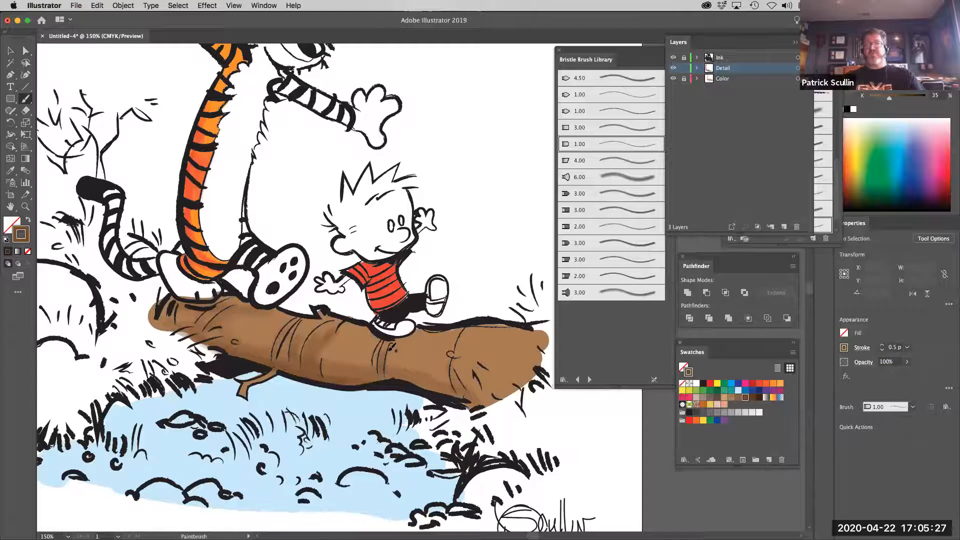
{"action": "key", "text": "super+minus"}
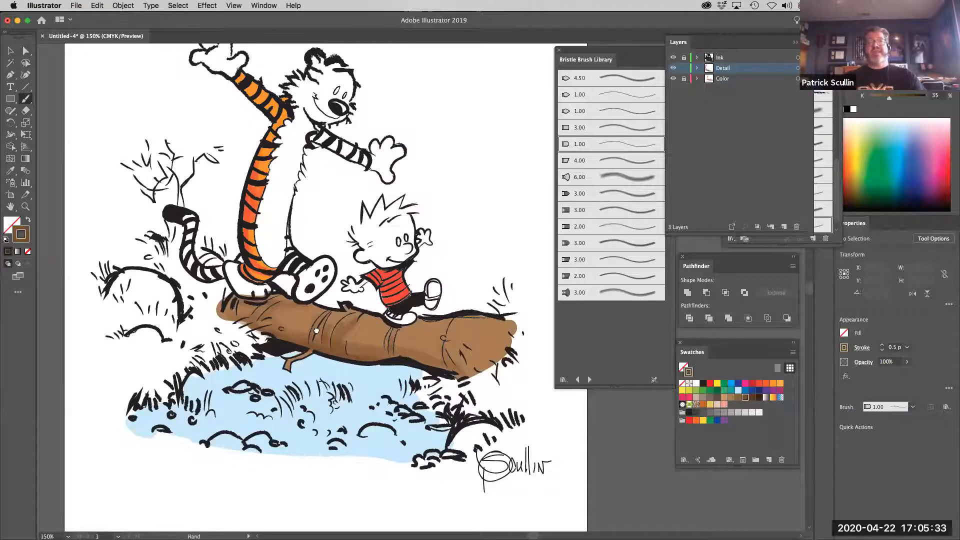
{"action": "scroll", "coordinate": [355, 339], "scroll_direction": "left", "scroll_amount": 2}
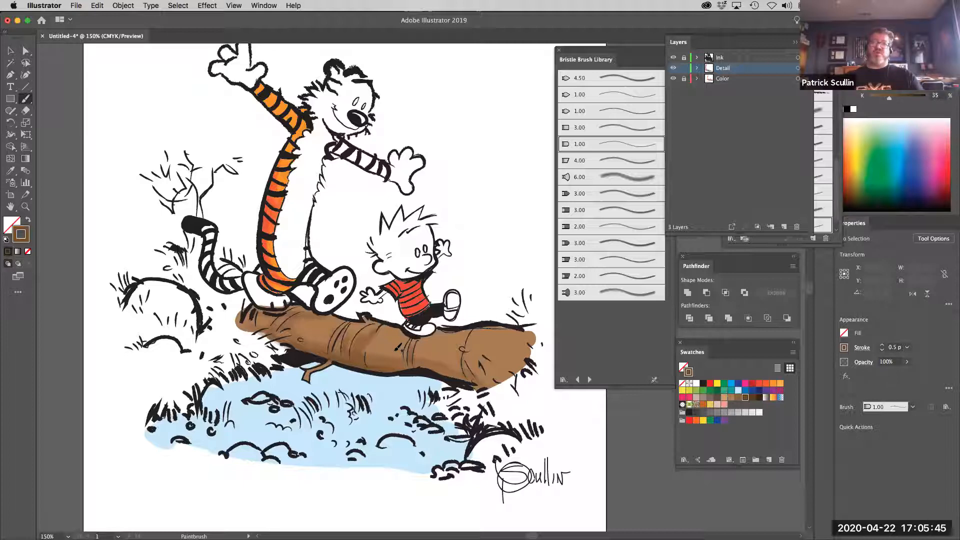
{"action": "left_click_drag", "start_coordinate": [406, 357], "coordinate": [446, 362]}
{"action": "mouse_move", "coordinate": [367, 346]}
{"action": "left_mouse_down"}
{"action": "mouse_move", "coordinate": [478, 374]}
{"action": "mouse_move", "coordinate": [411, 366]}
{"action": "left_mouse_up"}
{"action": "left_click_drag", "start_coordinate": [284, 344], "coordinate": [356, 368]}
{"action": "mouse_move", "coordinate": [275, 328]}
{"action": "left_mouse_down"}
{"action": "mouse_move", "coordinate": [213, 340]}
{"action": "mouse_move", "coordinate": [277, 332]}
{"action": "mouse_move", "coordinate": [248, 321]}
{"action": "mouse_move", "coordinate": [273, 339]}
{"action": "left_mouse_up"}
{"action": "left_click_drag", "start_coordinate": [237, 326], "coordinate": [283, 346]}
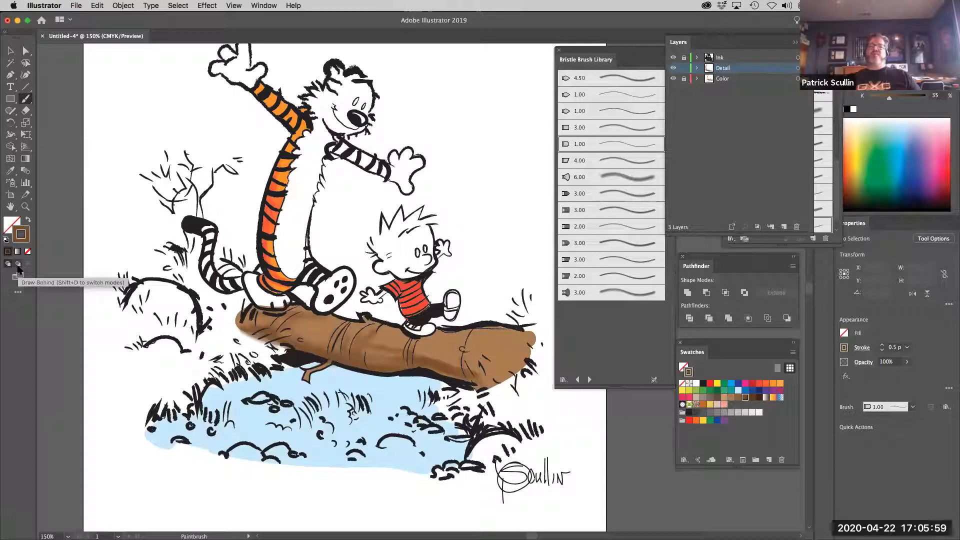
Paint bristle highlights along the log's upper side, first in light tan and over it in a lighter gray-beige
{"action": "left_click", "coordinate": [724, 398]}
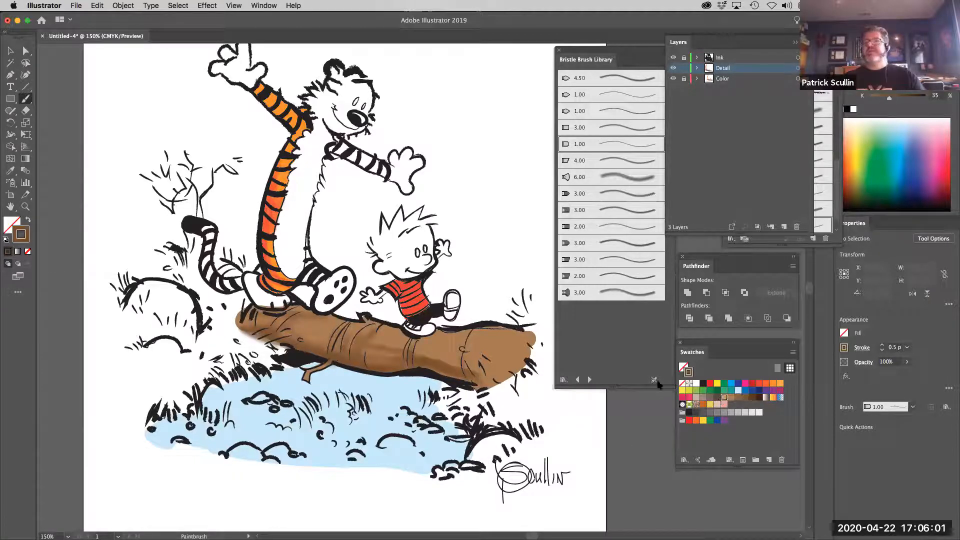
{"action": "mouse_move", "coordinate": [494, 331]}
{"action": "left_mouse_down"}
{"action": "mouse_move", "coordinate": [520, 332]}
{"action": "mouse_move", "coordinate": [454, 331]}
{"action": "mouse_move", "coordinate": [525, 333]}
{"action": "mouse_move", "coordinate": [461, 332]}
{"action": "left_mouse_up"}
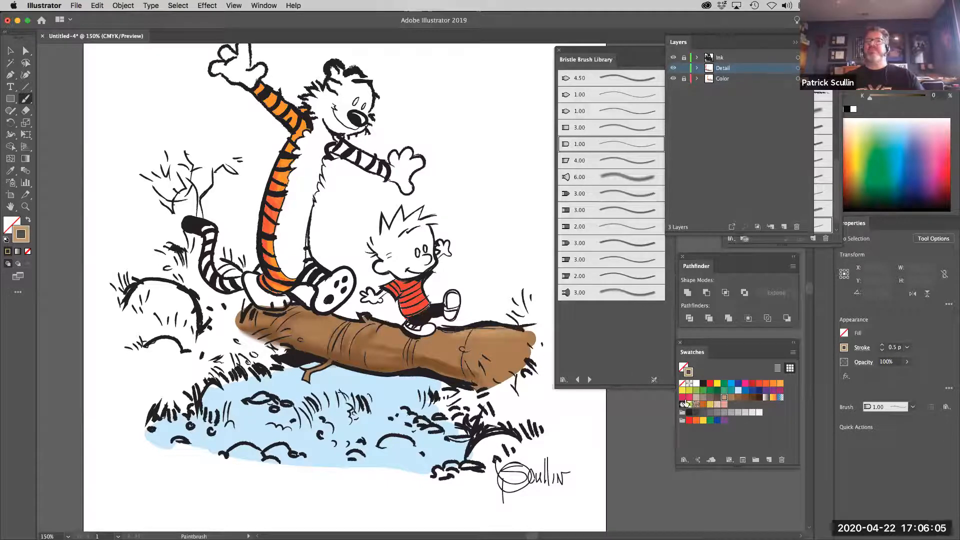
{"action": "left_click", "coordinate": [696, 398]}
{"action": "mouse_move", "coordinate": [483, 331]}
{"action": "left_mouse_down"}
{"action": "mouse_move", "coordinate": [383, 333]}
{"action": "mouse_move", "coordinate": [366, 320]}
{"action": "mouse_move", "coordinate": [354, 336]}
{"action": "left_mouse_up"}
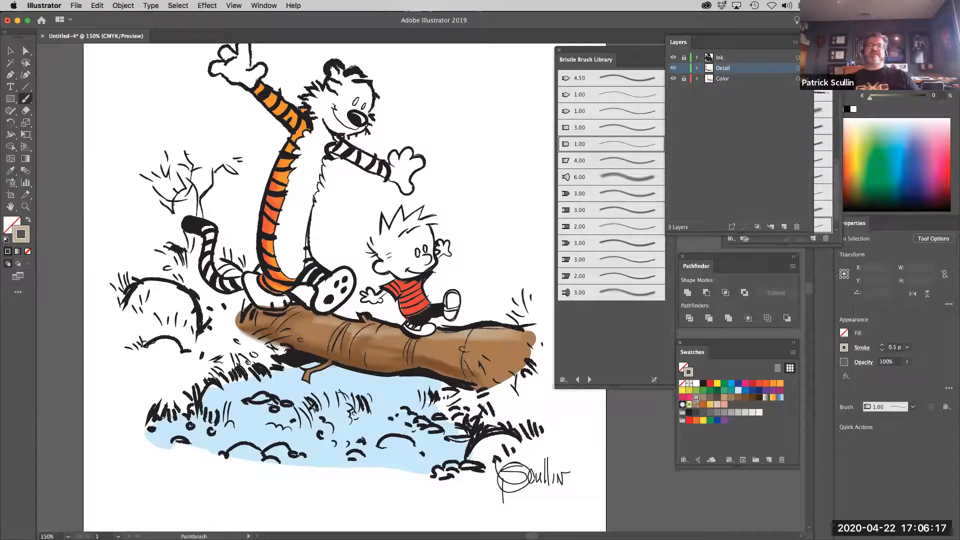
Set the stroke to bright blue and paint bristle strokes across the pond water below the log
{"action": "left_click", "coordinate": [731, 384]}
{"action": "mouse_move", "coordinate": [379, 411]}
{"action": "left_mouse_down"}
{"action": "mouse_move", "coordinate": [356, 421]}
{"action": "mouse_move", "coordinate": [421, 408]}
{"action": "left_mouse_up"}
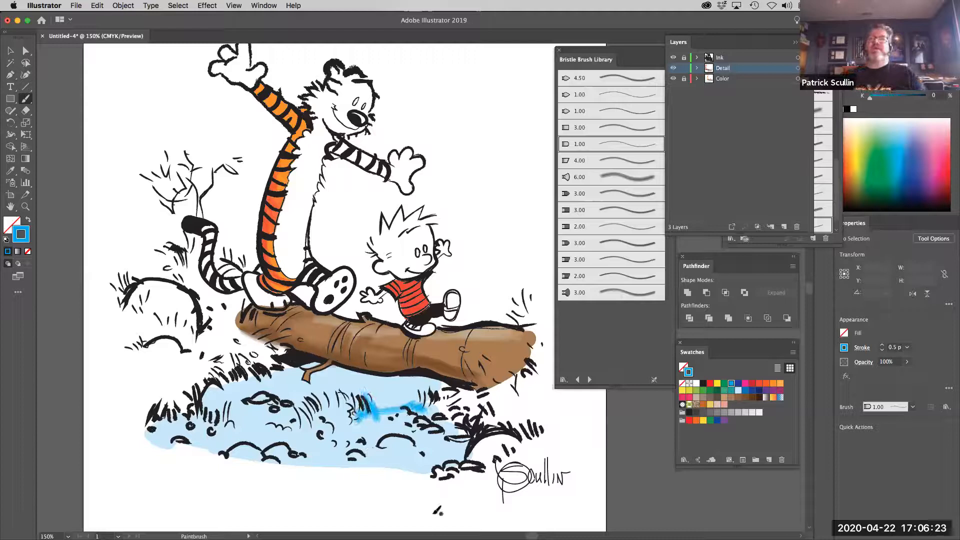